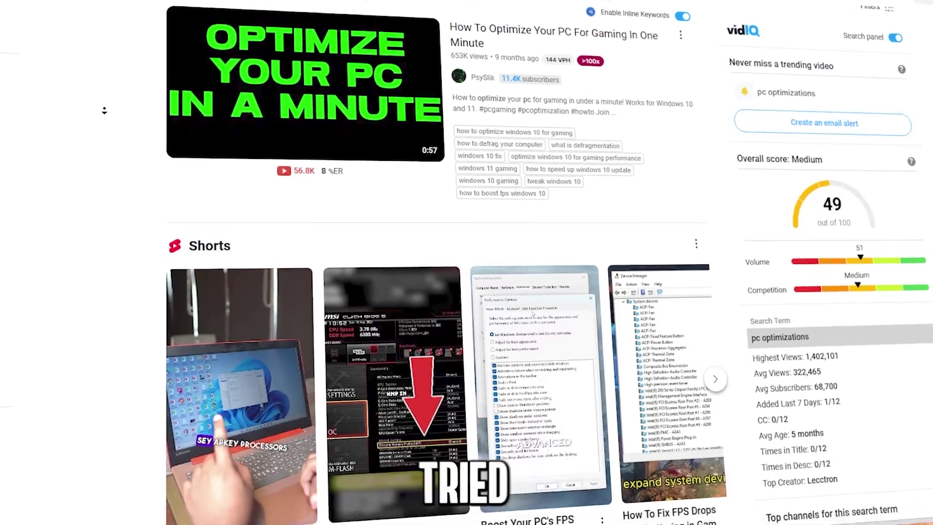
scroll(104, 129, down, 4)
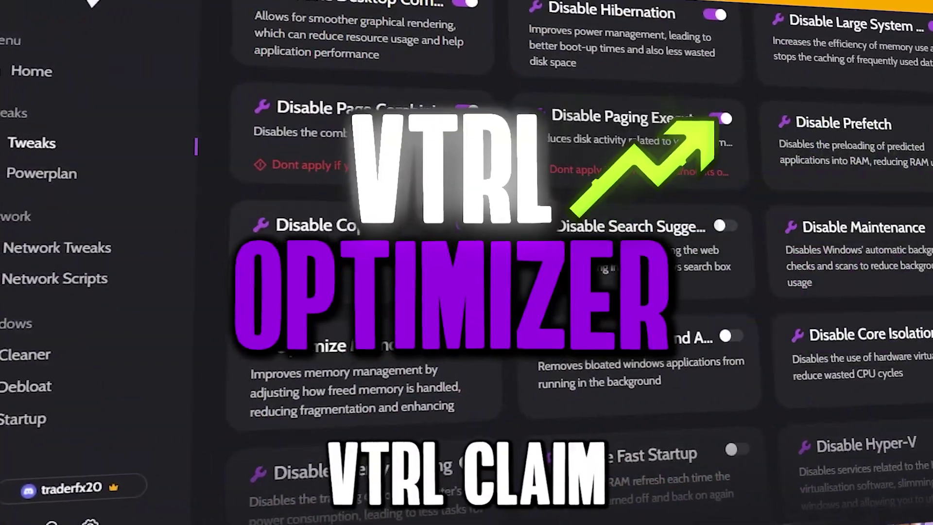
Step: Switch on Disable Copilot, Disable Search Suggestions and Optimize Memory Settings in VTRL Optimizer
click(464, 225)
click(733, 226)
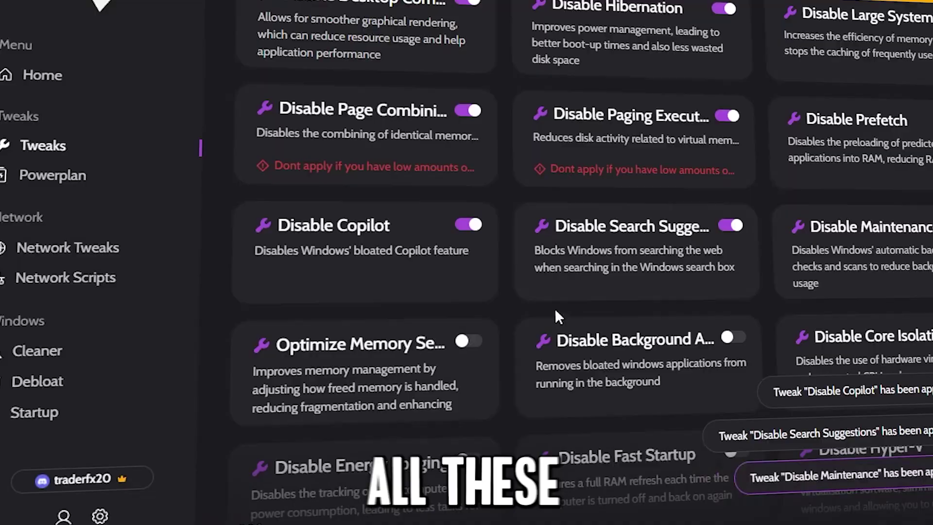
click(471, 342)
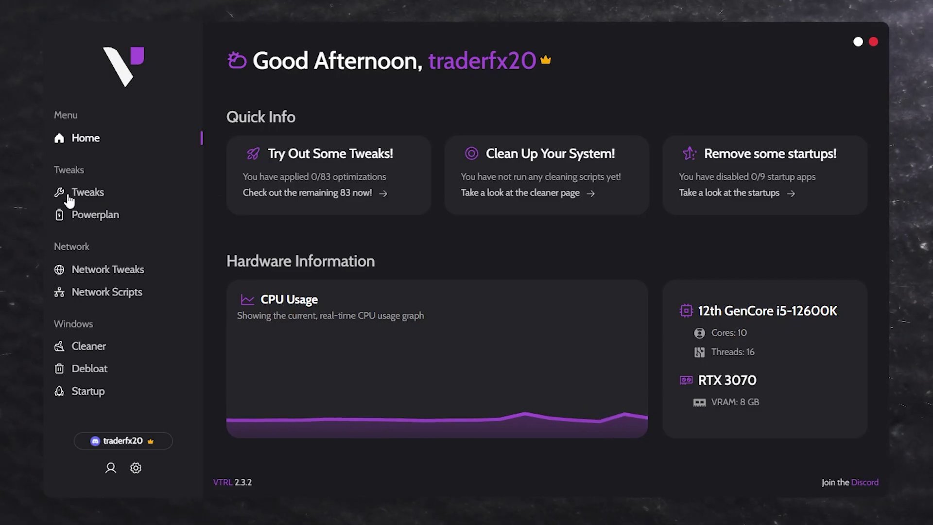
Step: Go to the Tweaks page and scroll through the all-off tweak list and back up
click(94, 199)
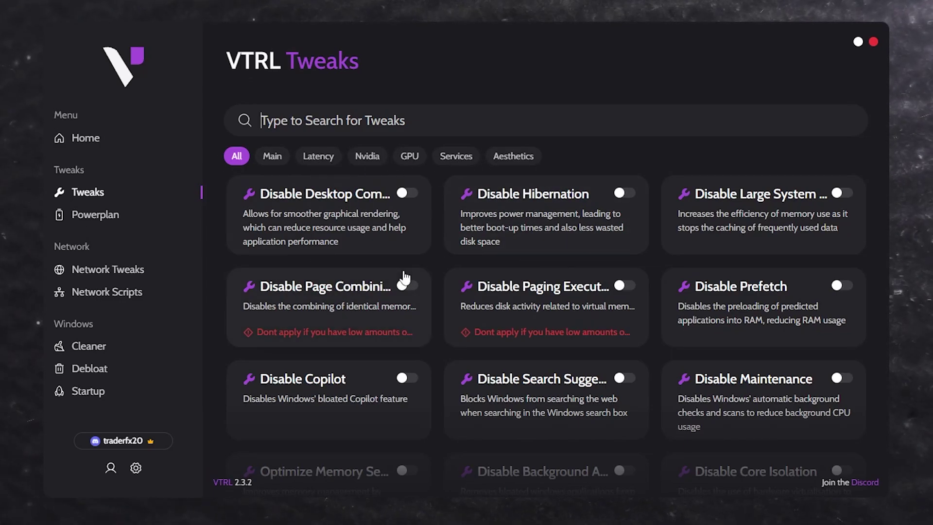
scroll(524, 313, down, 5)
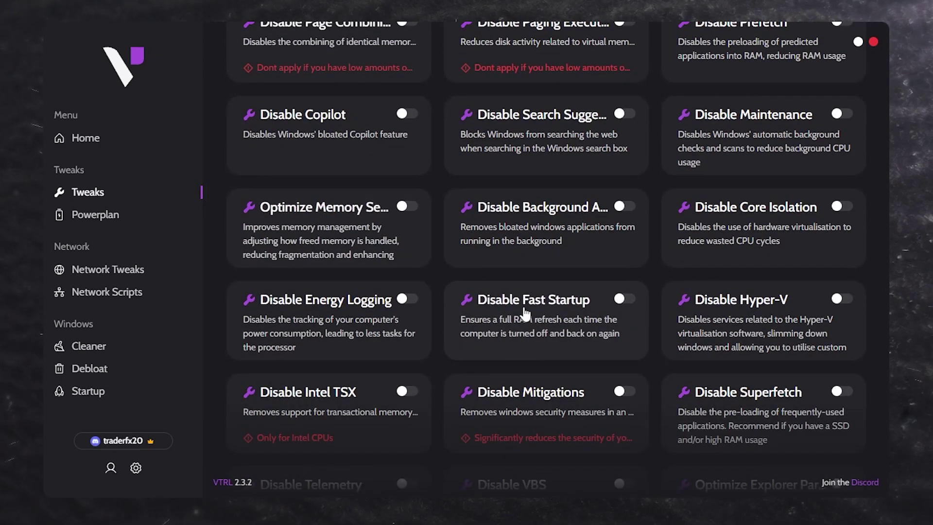
scroll(535, 318, up, 5)
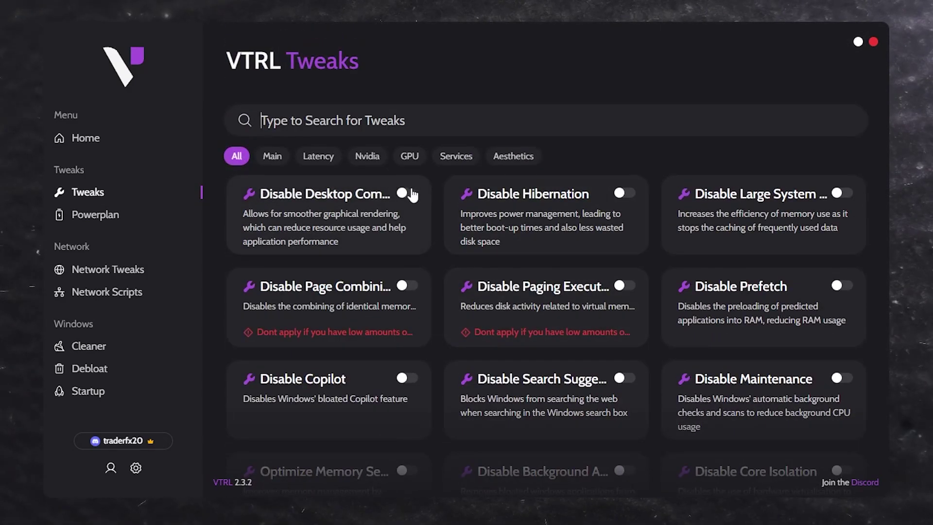
Step: Switch on Disable Desktop Composition, Hibernation, Large System Cache and Page Combining
click(405, 194)
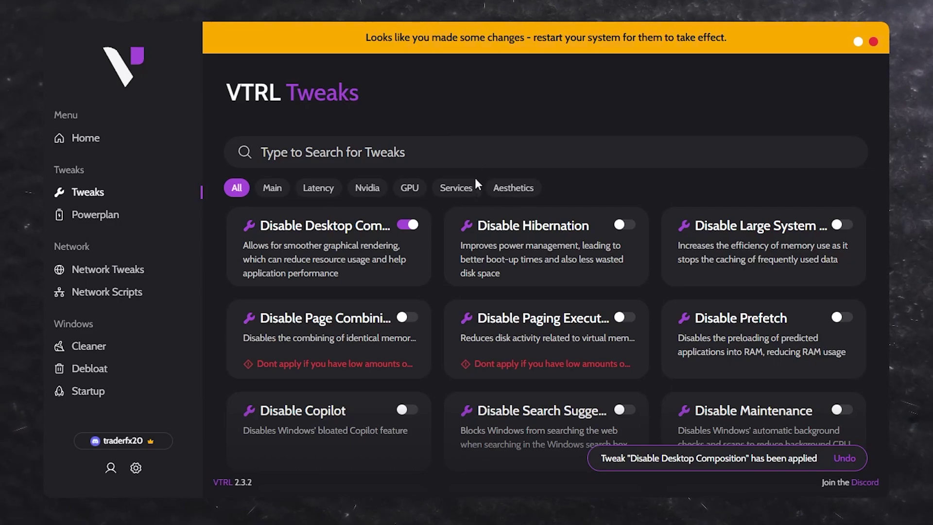
click(624, 225)
click(841, 225)
click(406, 317)
Step: Enable Disable Paging Executive and Disable Prefetch, closing each tweak's info popup first
click(539, 319)
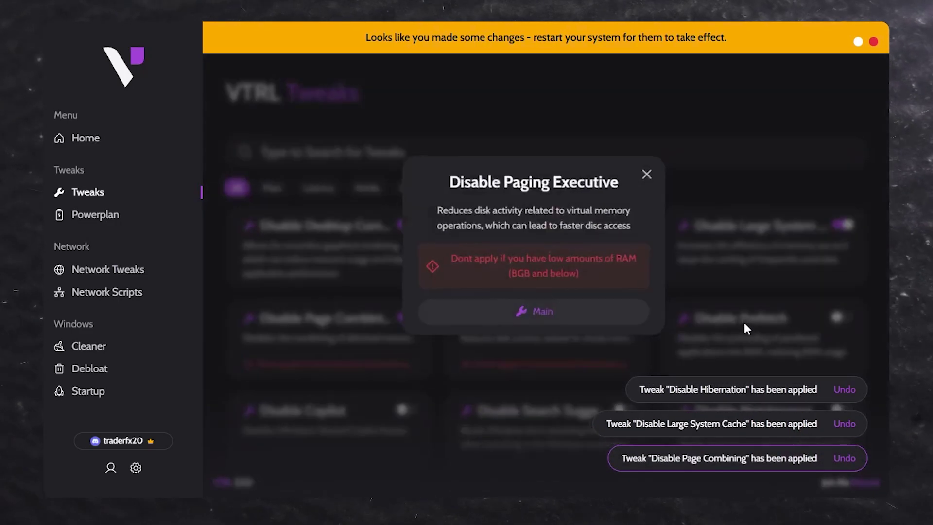
click(744, 322)
click(625, 318)
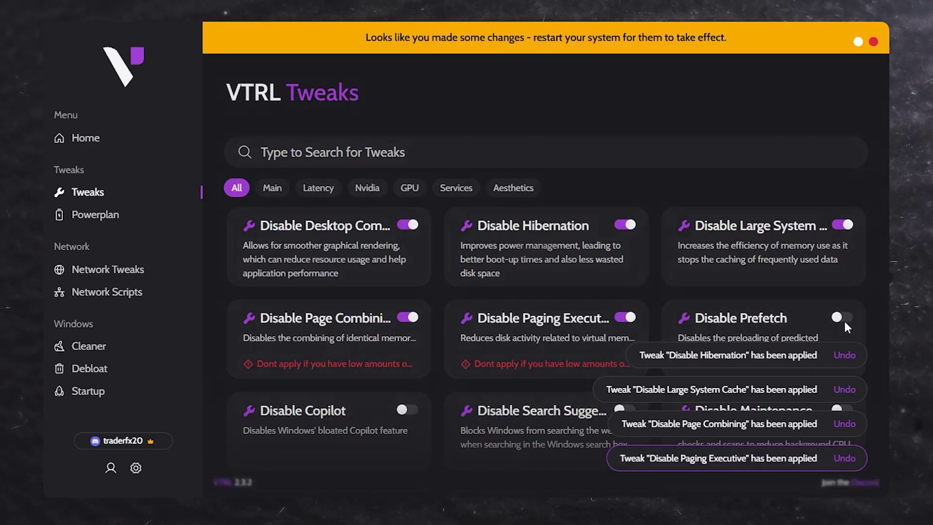
click(826, 327)
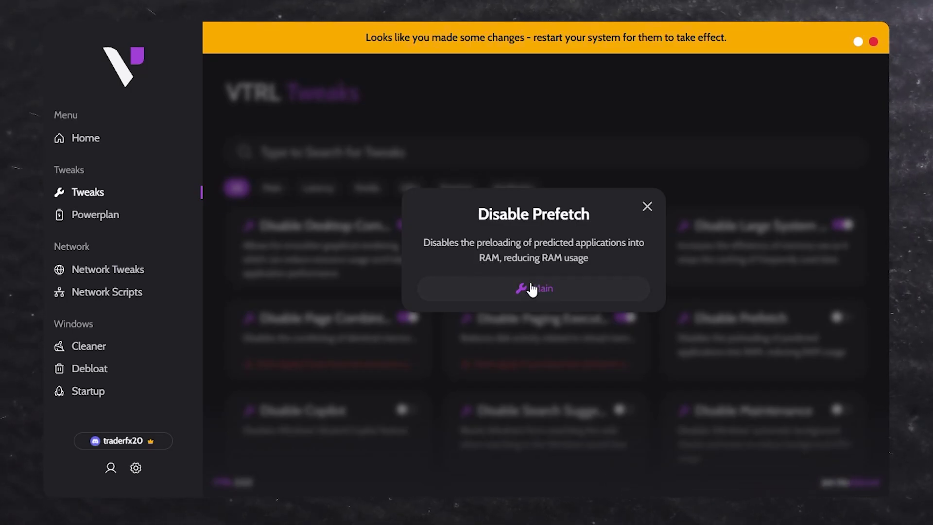
click(543, 290)
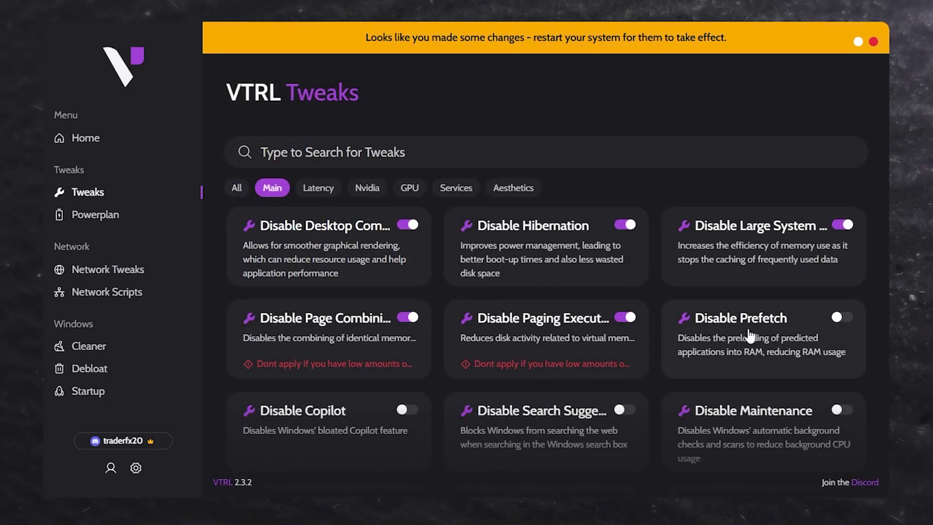
click(840, 318)
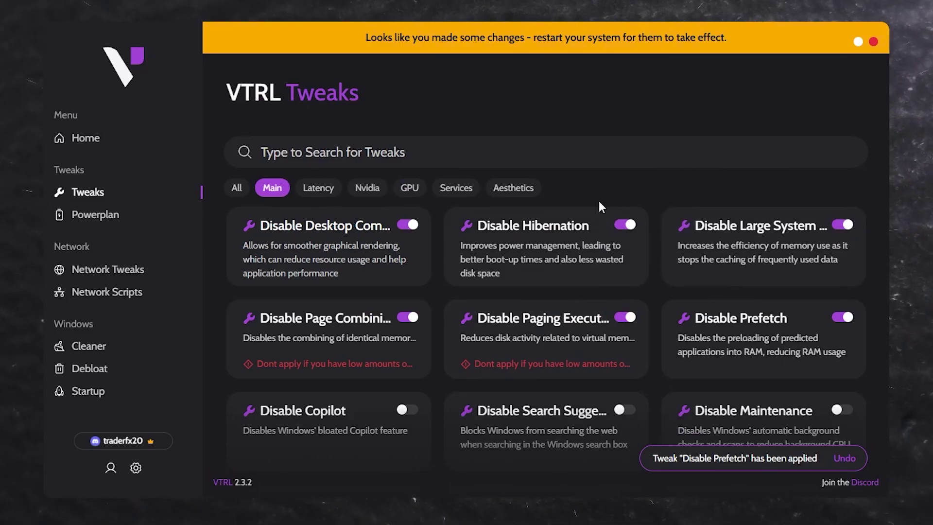
scroll(603, 243, down, 10)
scroll(617, 306, up, 8)
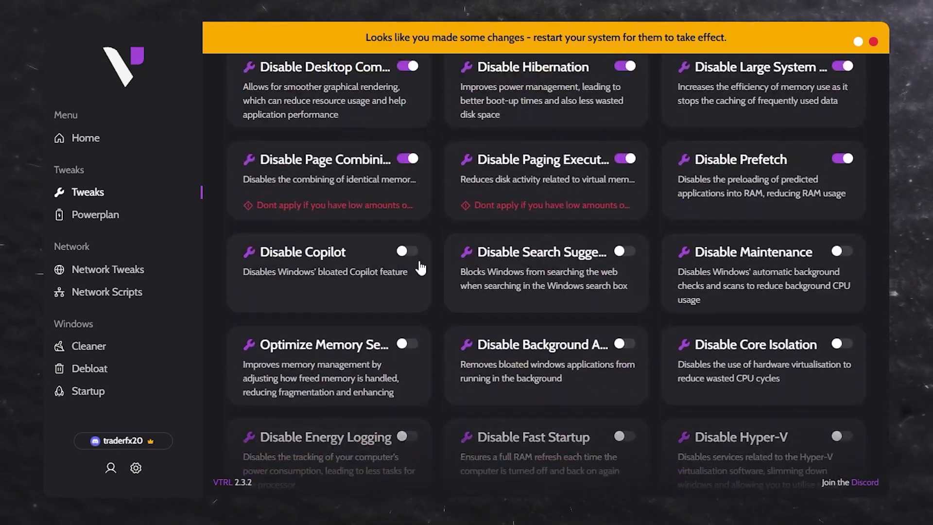
Step: Enable Copilot, Search Suggestions, Maintenance, Memory, Core Isolation, Background Apps, Energy Logging and Fast Startup tweaks
click(403, 251)
click(624, 251)
click(841, 251)
click(404, 343)
scroll(632, 316, down, 3)
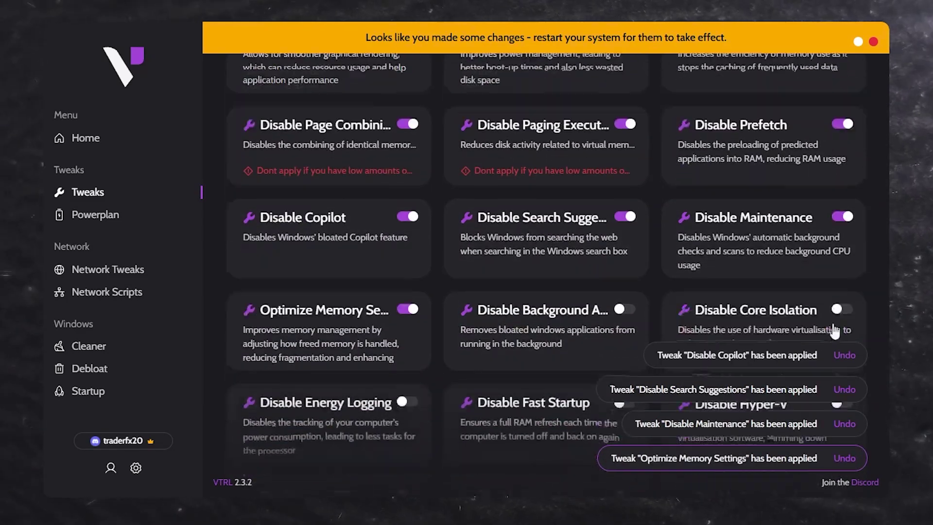
click(841, 308)
click(623, 212)
click(405, 303)
click(620, 303)
Step: Enable Hyper-V, Superfetch, Mitigations, Intel TSX, Telemetry, VBS, Explorer Parsing, Tune Priority, Xbox Gamebar, Fsutil tweaks
scroll(618, 304, down, 6)
click(836, 177)
click(839, 204)
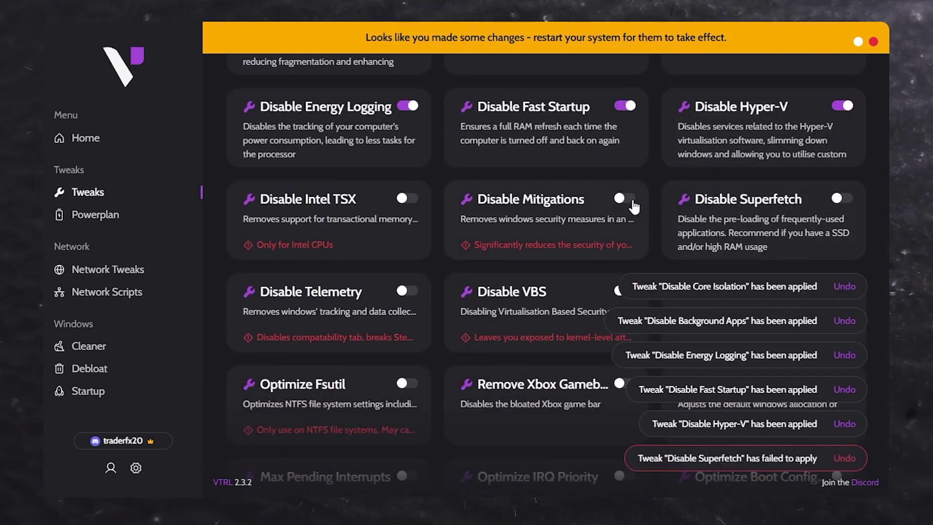
click(622, 203)
click(405, 203)
click(404, 159)
click(622, 159)
click(839, 159)
click(841, 251)
click(624, 251)
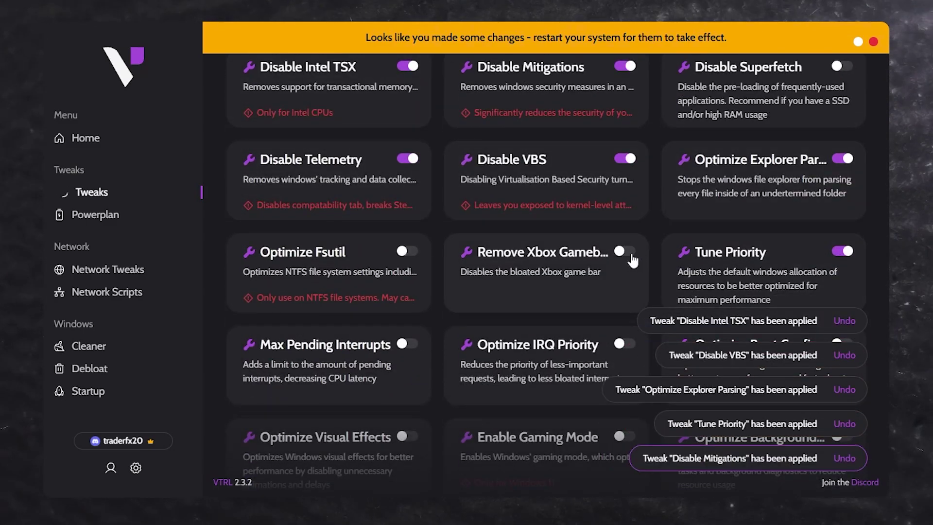
click(406, 251)
Step: Enable Disable Coalescing, Synthetic Timers, HPET, Driver Services and System Responsiveness
scroll(410, 262, down, 3)
scroll(410, 263, down, 5)
click(839, 238)
click(624, 237)
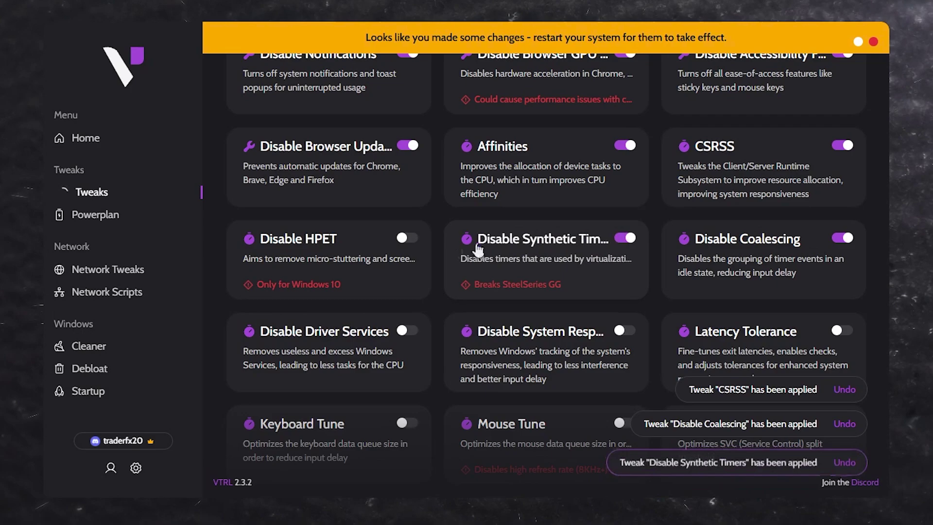
click(407, 237)
click(340, 340)
click(598, 315)
click(408, 330)
click(624, 330)
scroll(624, 291, down, 3)
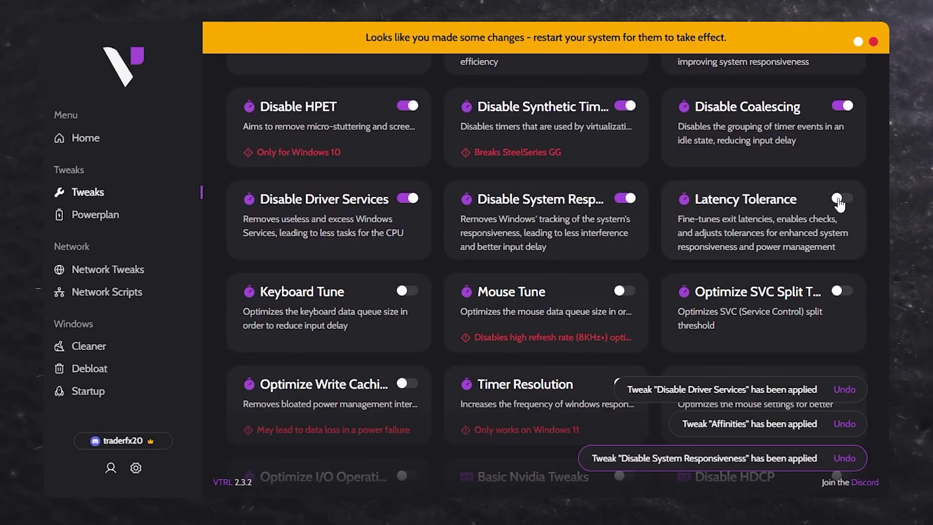
Step: Enable Latency Tolerance, Mouse/Keyboard Tune, SVC Split Threshold, Write Caching, Timer Resolution, I/O, Nvidia, HDCP tweaks
click(841, 194)
click(625, 292)
click(841, 291)
click(406, 292)
scroll(437, 292, down, 3)
click(407, 251)
click(625, 251)
scroll(644, 259, down, 3)
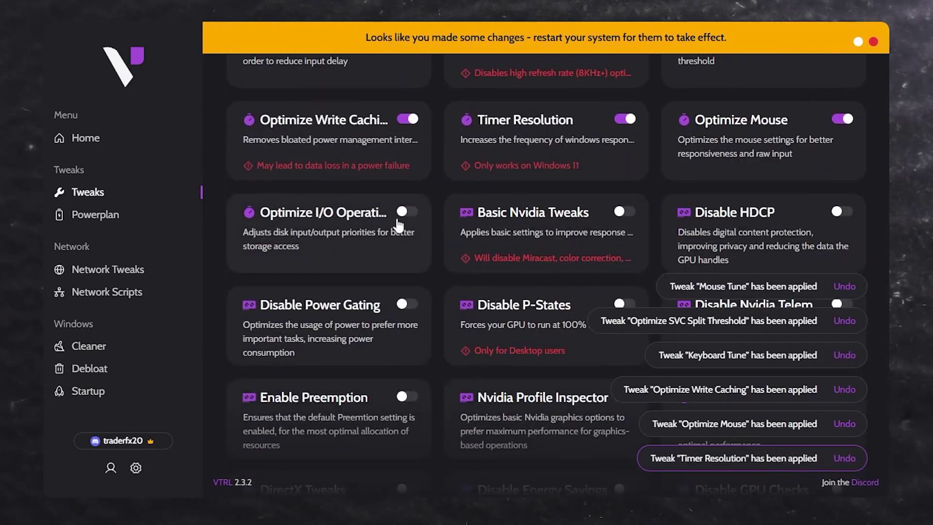
click(407, 215)
click(624, 215)
click(841, 215)
Step: Enable Disable Power Gating, P-States, Nvidia Telemetry, Enable Preemption and Nvidia Profile Inspector
scroll(728, 229, down, 2)
click(407, 238)
click(624, 238)
click(841, 237)
scroll(729, 242, down, 2)
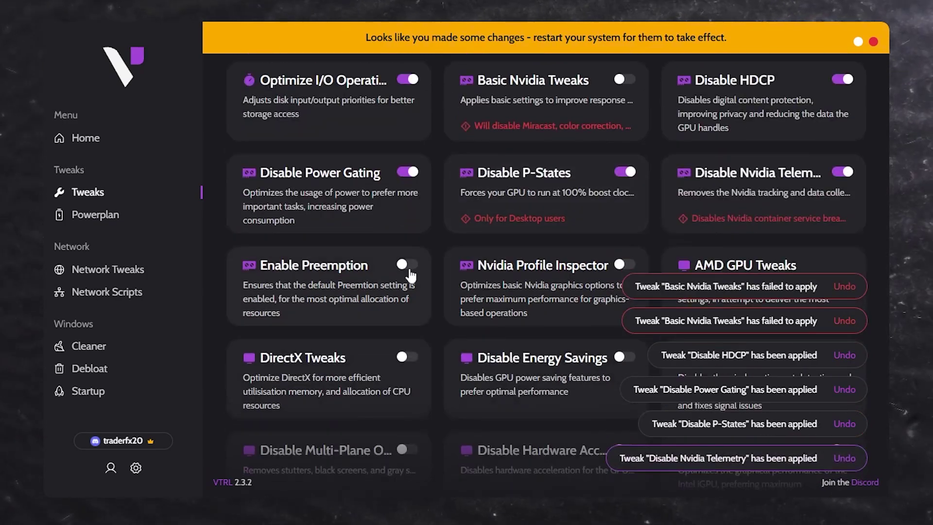
click(407, 263)
scroll(486, 243, down, 3)
click(625, 132)
click(529, 288)
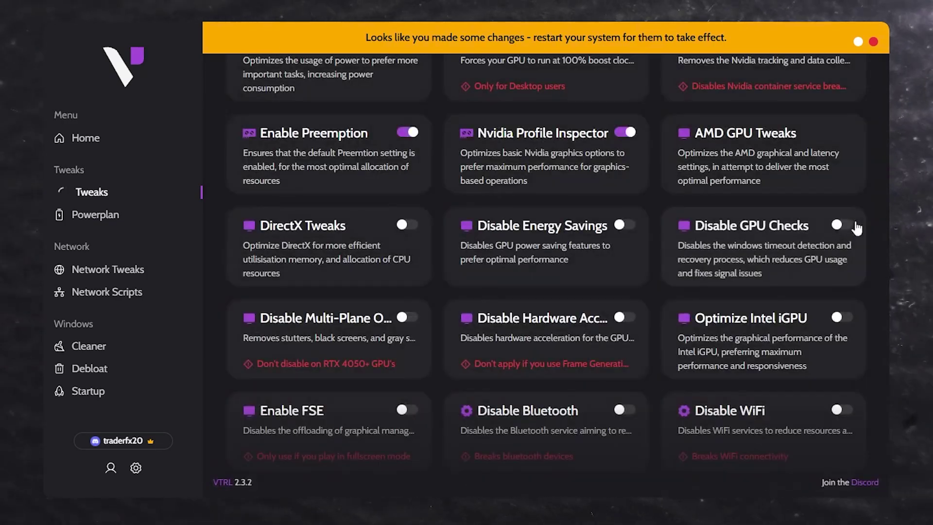
Step: Enable DirectX Tweaks, Multi-Plane Overlay, Intel iGPU, Disable WiFi, Disable Bluetooth and Enable FSE
click(407, 224)
click(408, 317)
click(624, 317)
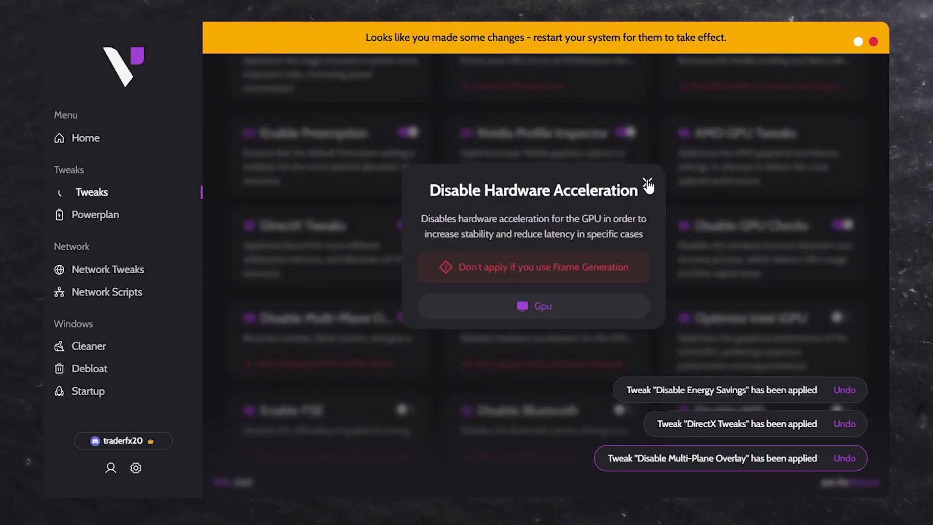
click(646, 182)
scroll(832, 203, down, 3)
click(840, 186)
click(841, 277)
click(624, 277)
click(407, 277)
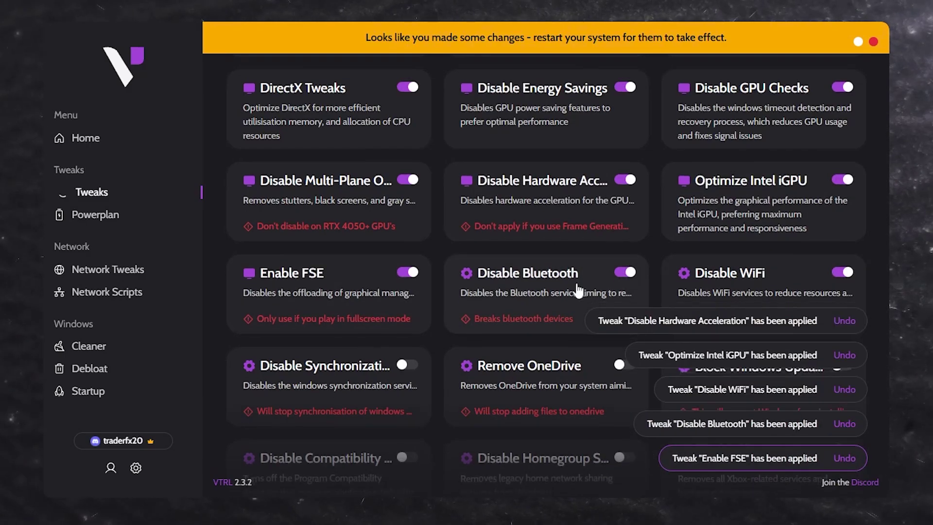
scroll(413, 280, down, 3)
Step: Enable Sync Services, OneDrive, Windows Update, Homegroup, Compatibility Assistant, Xbox Services, Browser GPU, Accessibility tweaks
click(407, 238)
click(624, 238)
click(841, 238)
scroll(729, 233, down, 3)
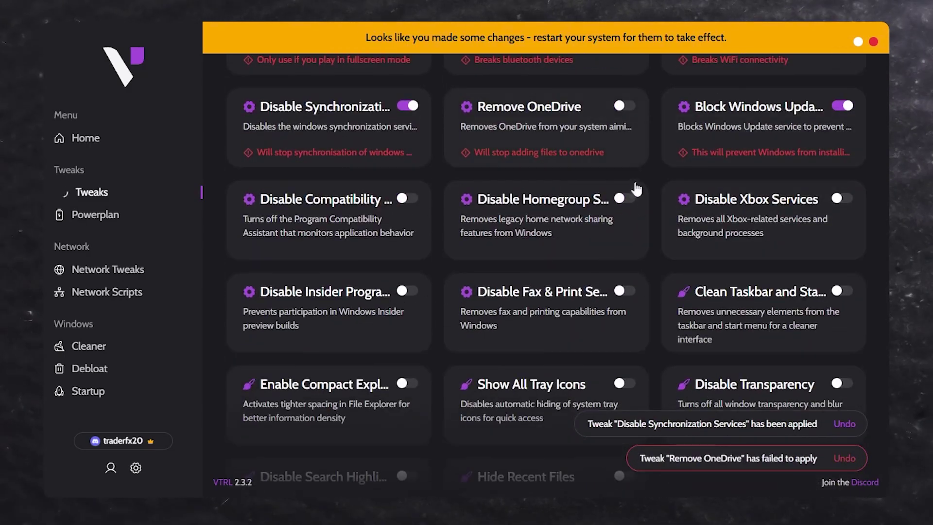
click(624, 198)
click(407, 198)
click(841, 198)
scroll(534, 291, down, 10)
click(625, 290)
click(841, 291)
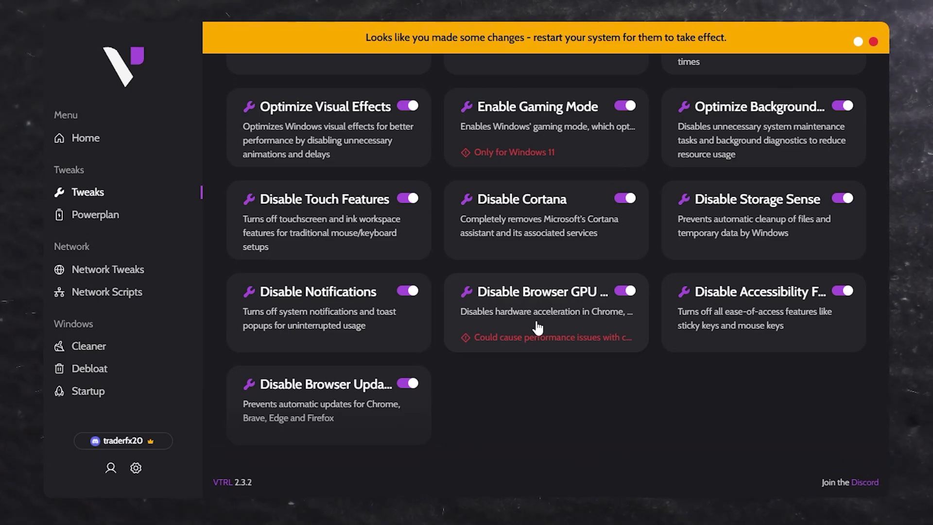
scroll(538, 329, up, 15)
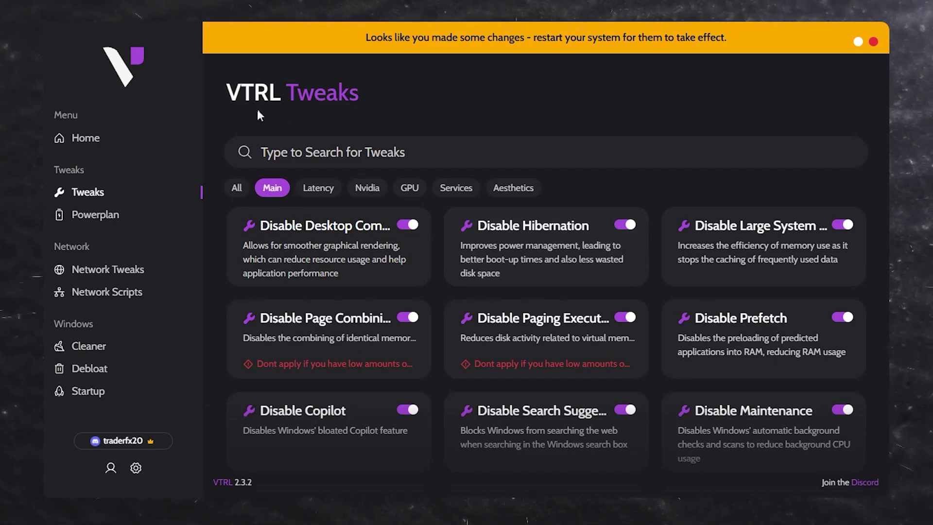
Step: On the Powerplan page, compare the Laptop and Custom presets, then select Desktop with everything on
click(97, 218)
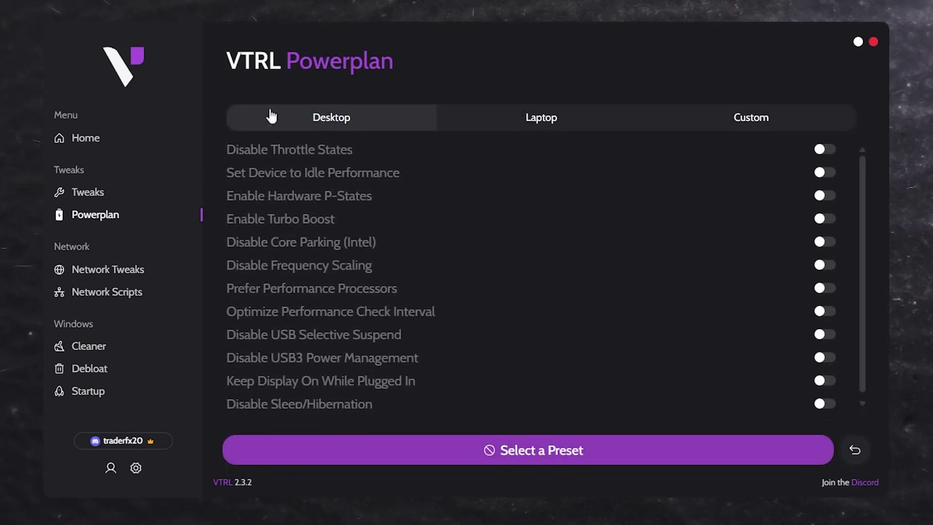
click(533, 128)
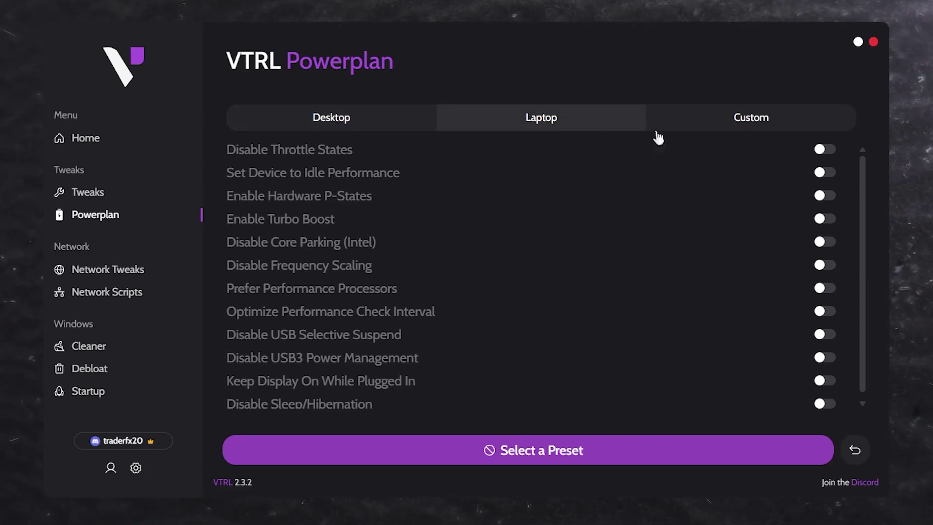
click(774, 118)
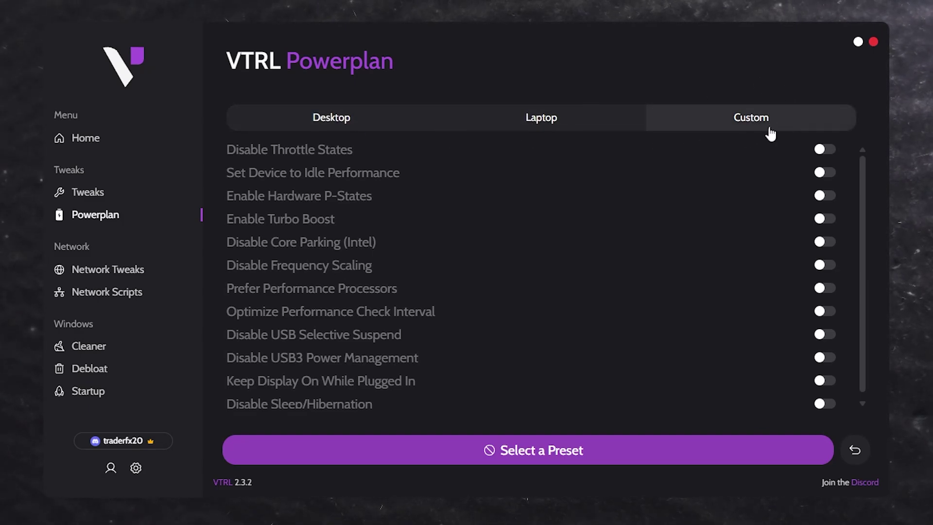
click(314, 124)
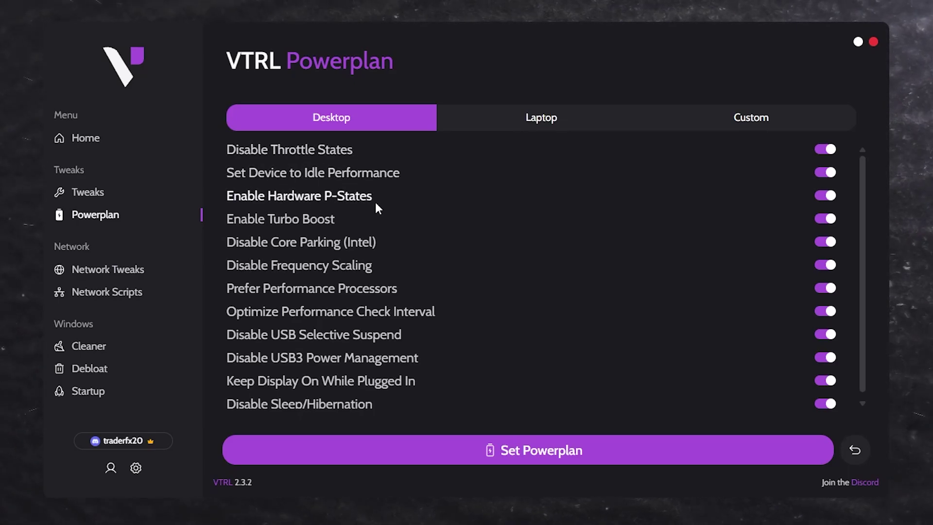
scroll(335, 374, down, 1)
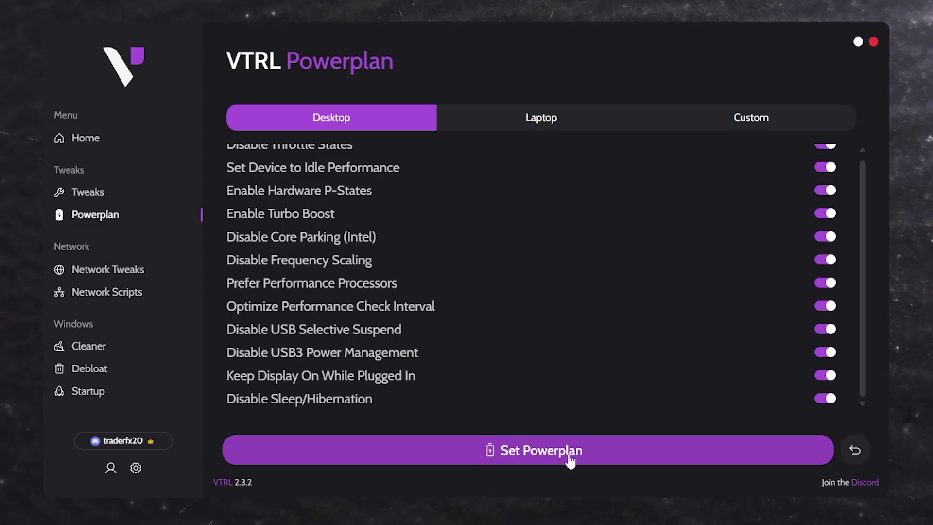
Step: Apply the Desktop power plan and acknowledge the success message
click(527, 458)
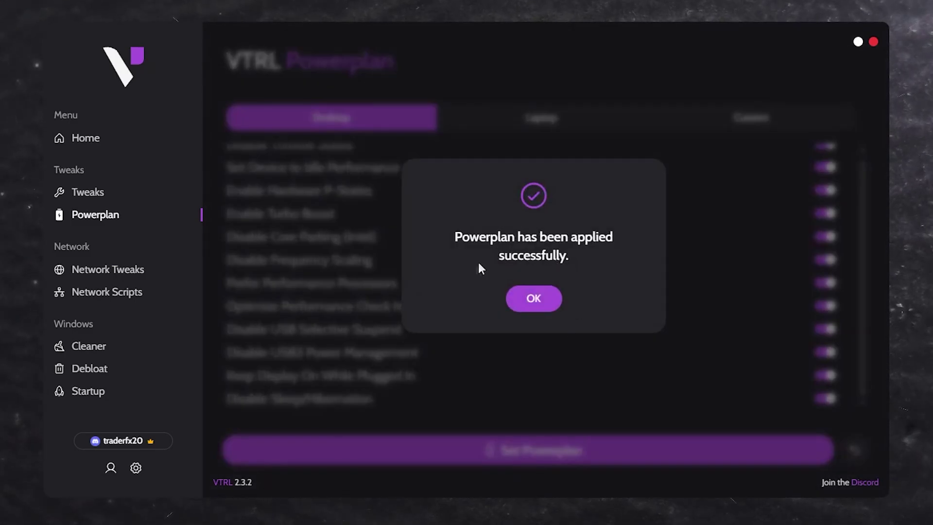
click(534, 298)
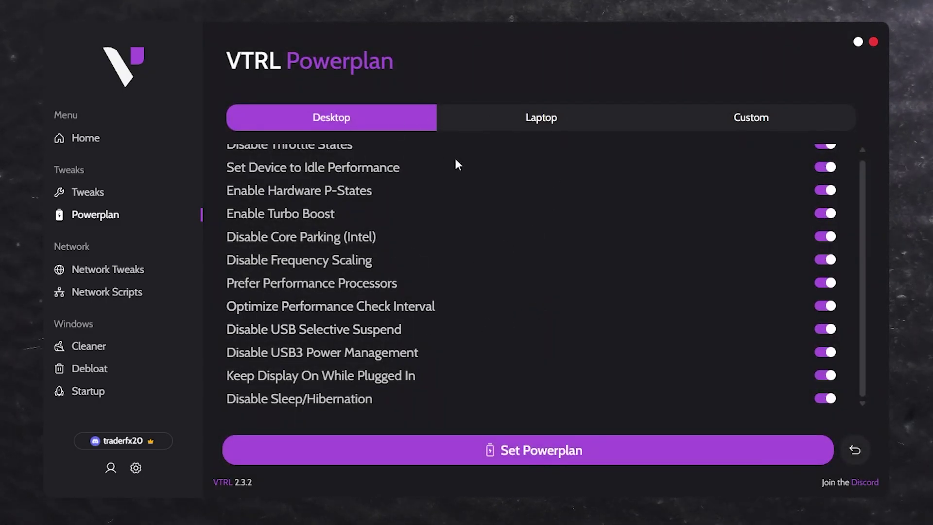
key(super)
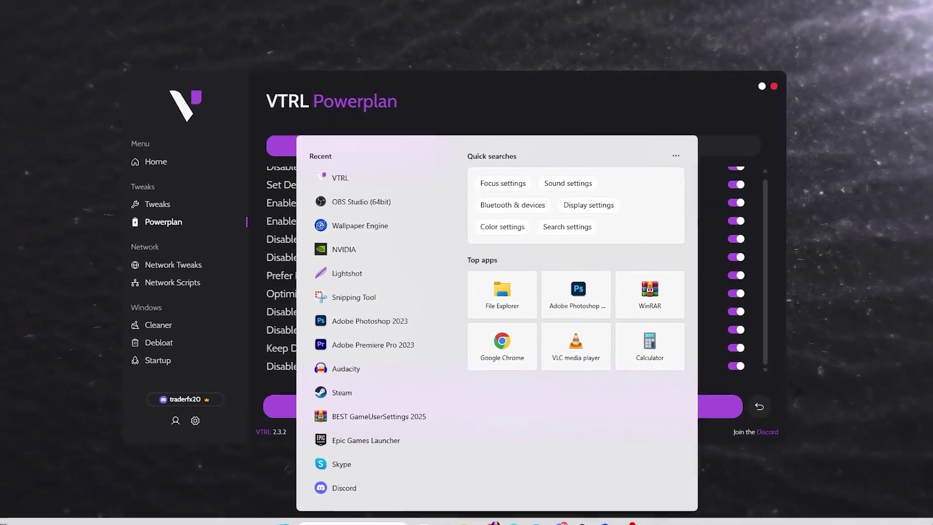
text(power)
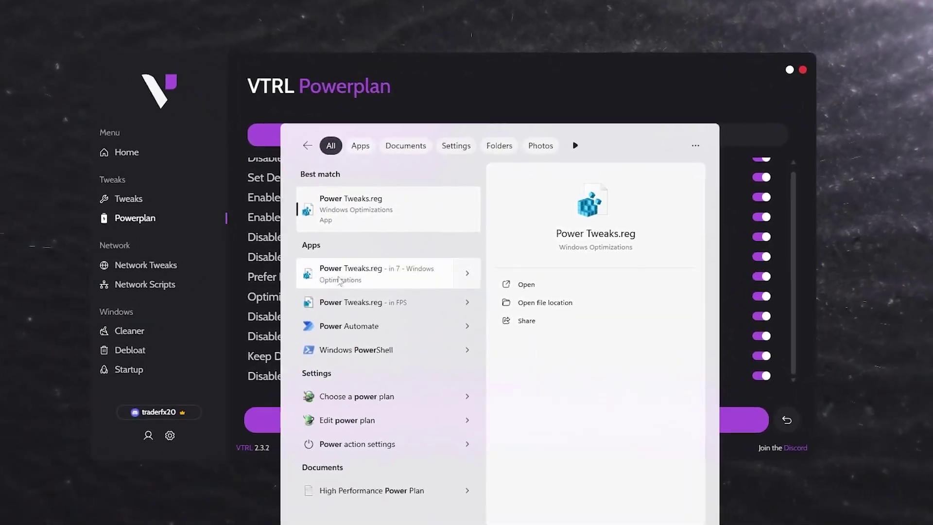
click(350, 400)
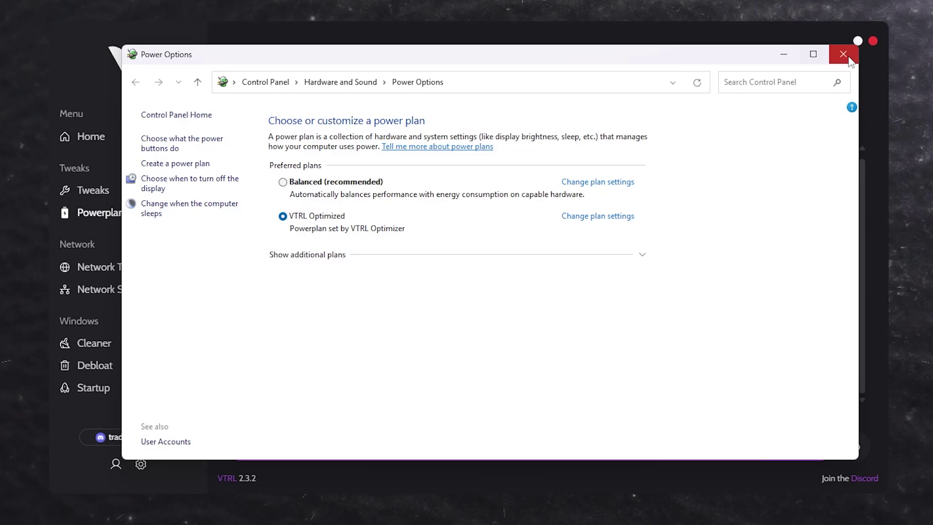
click(843, 56)
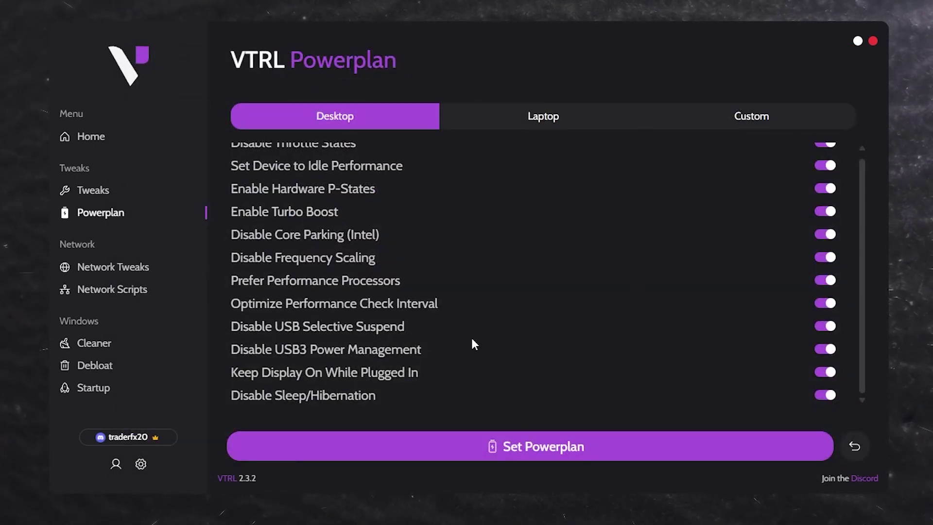
Step: Go to Network Tweaks and scroll through the SMB, TCP/IP, UDP and Security options
click(103, 278)
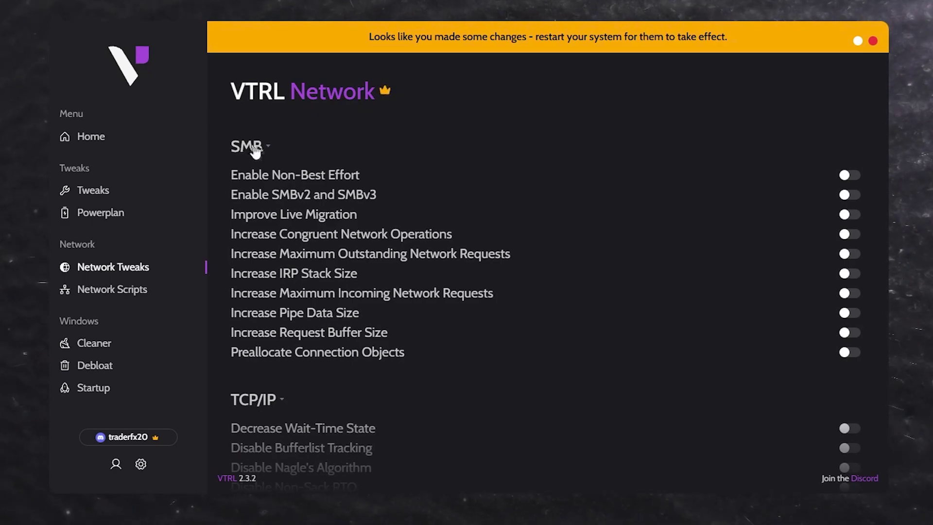
scroll(379, 160, down, 1)
scroll(403, 143, up, 1)
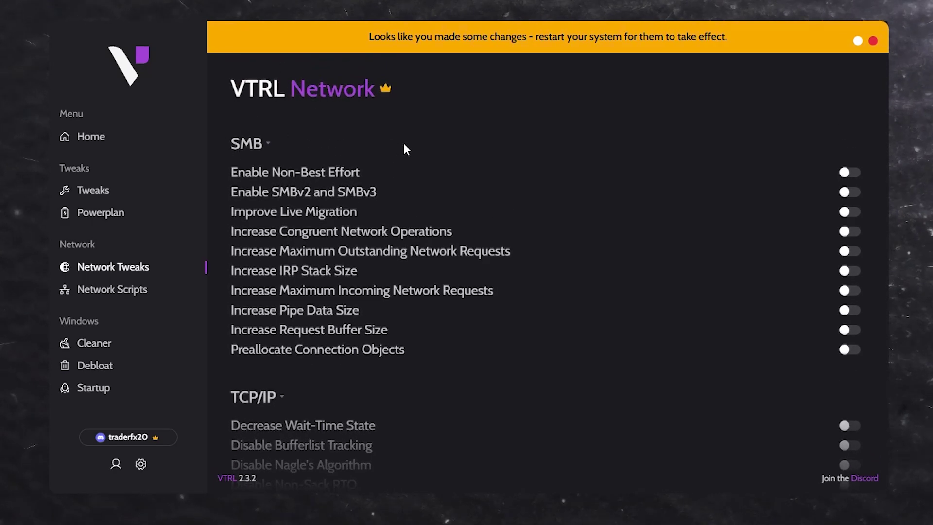
scroll(292, 185, down, 4)
scroll(217, 214, down, 10)
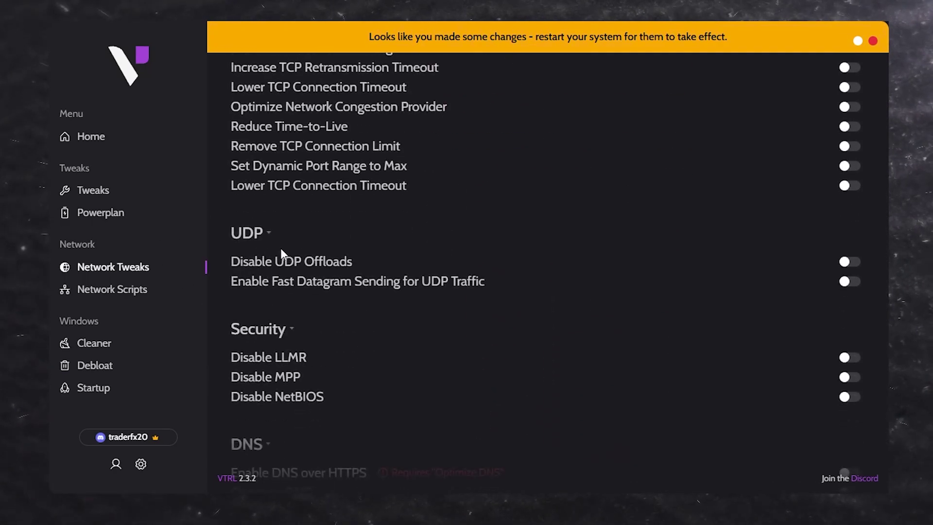
scroll(280, 248, down, 1)
scroll(611, 342, up, 7)
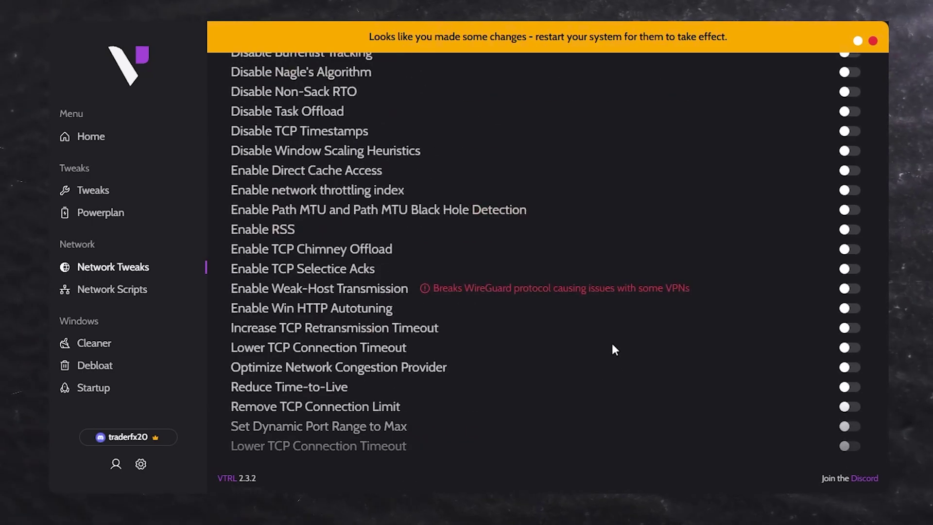
scroll(607, 345, up, 8)
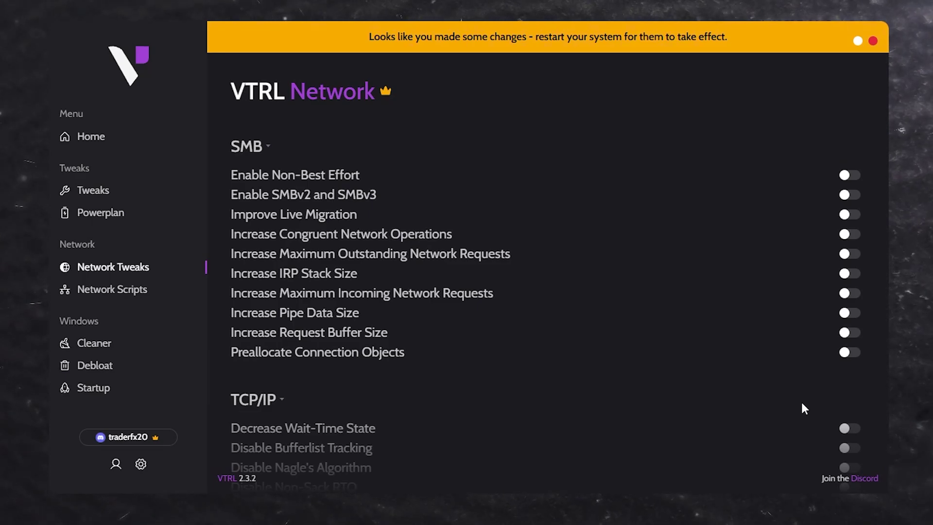
Step: Switch on all ten SMB tweaks, from Enable Non-Best Effort to Preallocate Connection Objects
click(849, 175)
click(849, 194)
click(849, 215)
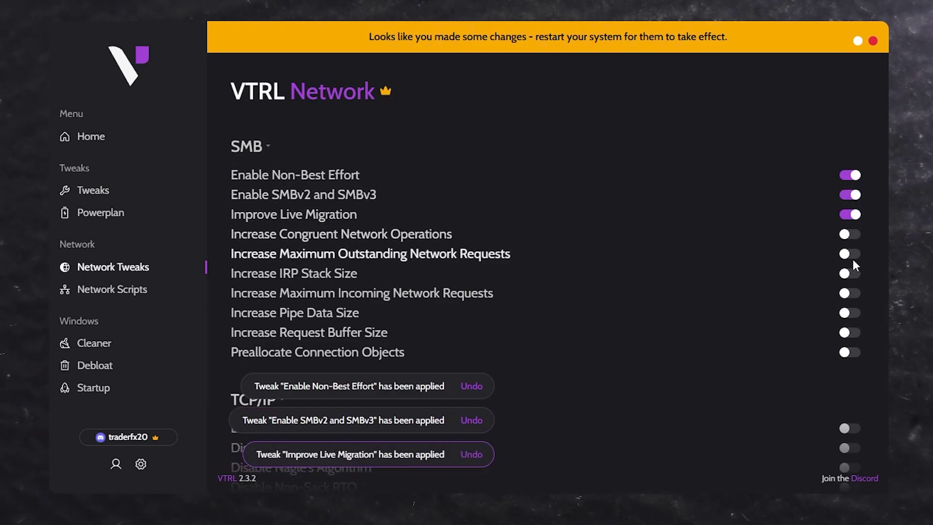
click(850, 234)
click(849, 253)
click(849, 273)
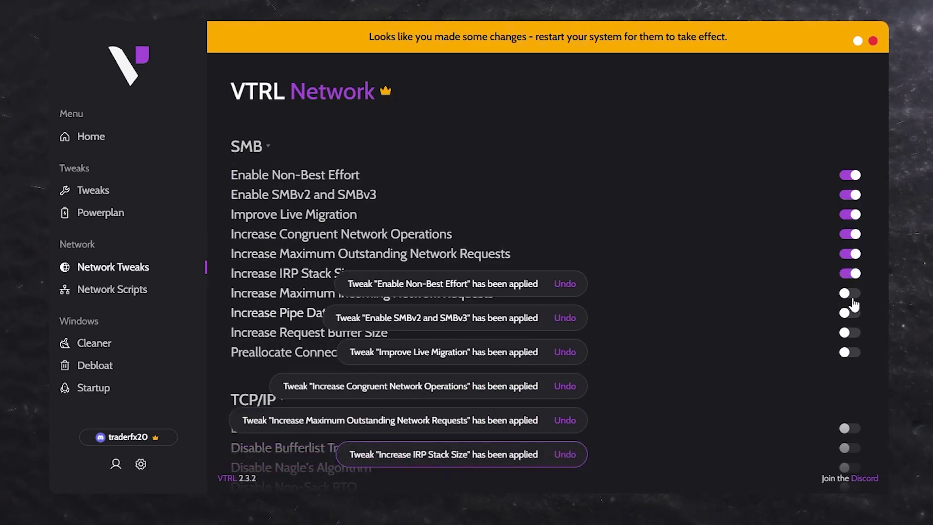
click(849, 293)
click(849, 312)
click(849, 332)
click(849, 351)
scroll(869, 193, down, 4)
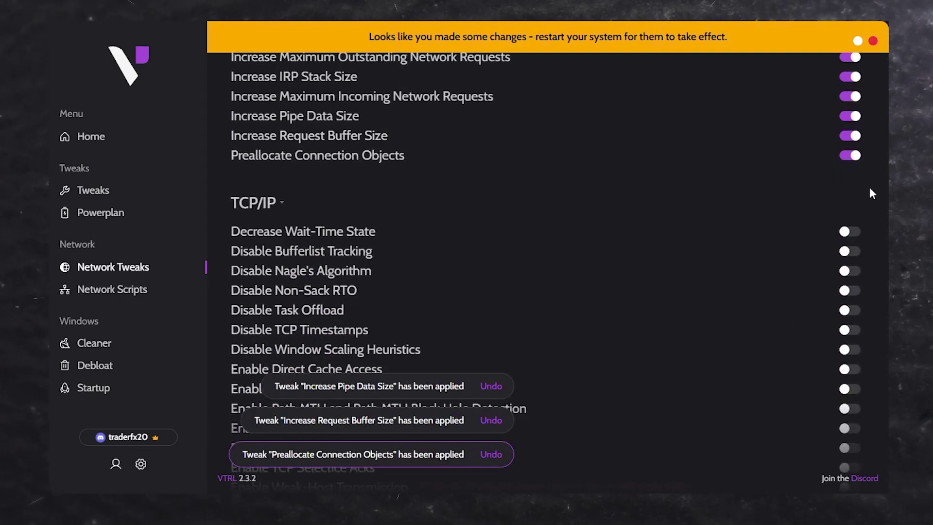
Step: Enable Wait-Time State, Bufferlist Tracking, Nagle's, Non-Sack RTO, Task Offload, Timestamps, Window Scaling, Direct Cache Access, throttling index
click(850, 231)
click(849, 250)
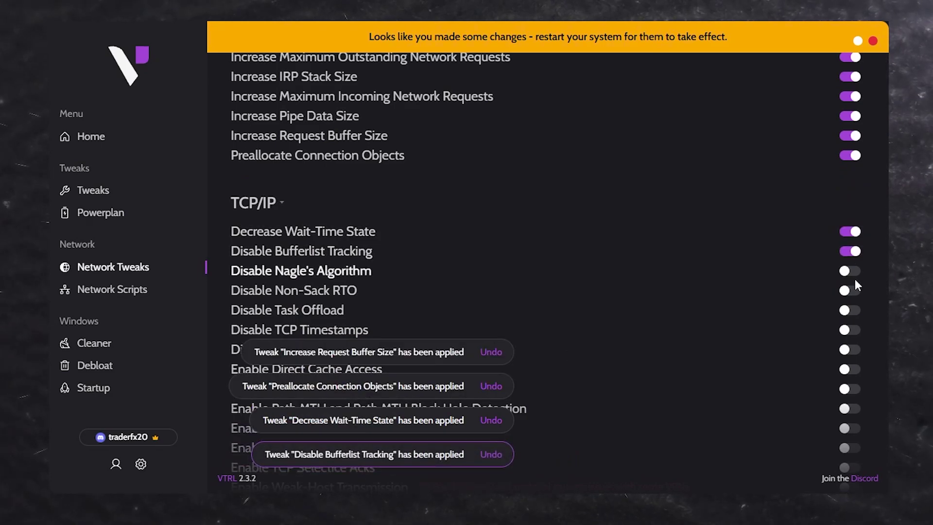
click(849, 271)
click(849, 290)
click(849, 310)
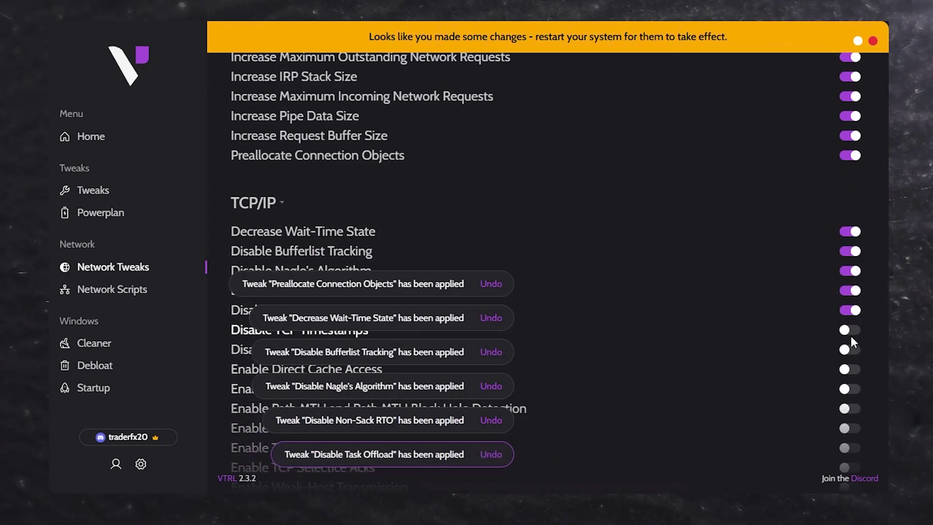
click(849, 330)
click(850, 349)
click(849, 369)
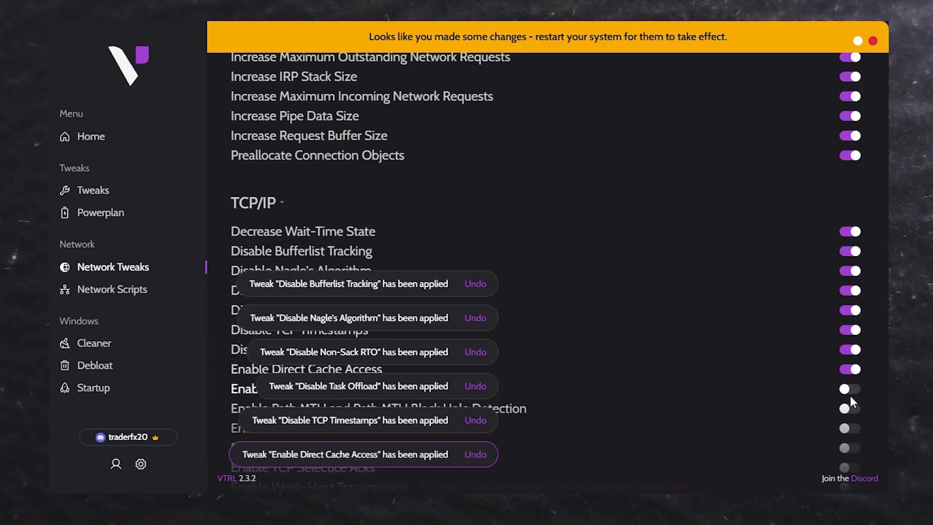
click(850, 391)
scroll(850, 398, down, 4)
Step: Enable Path MTU Detection, RSS, TCP Chimney Offload, Selective Acks, Weak-Host Transmission, HTTP Autotuning, Retransmission Timeout
click(852, 216)
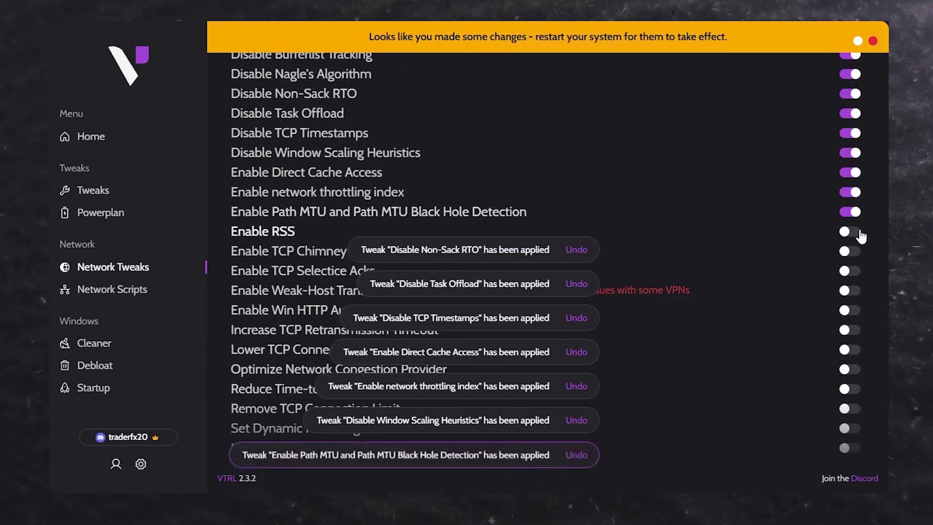
click(858, 233)
click(857, 251)
click(855, 271)
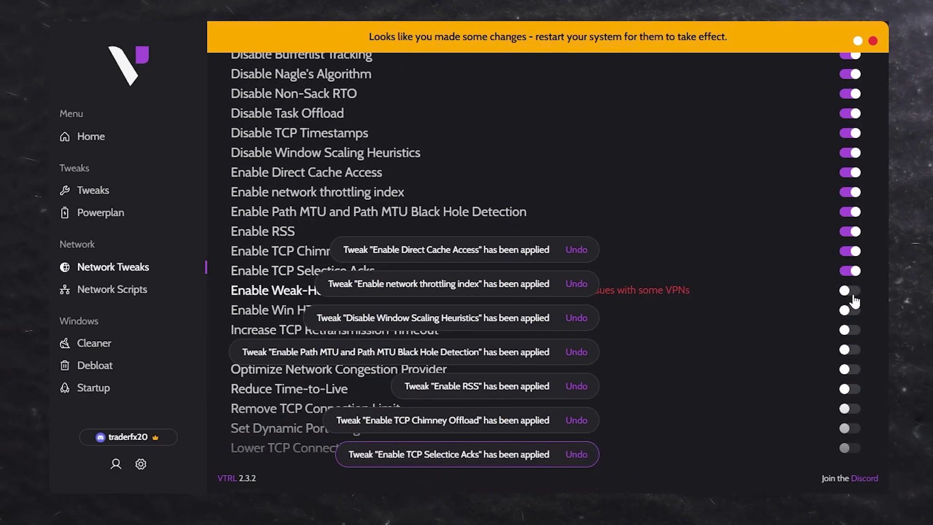
click(849, 290)
click(849, 310)
click(850, 329)
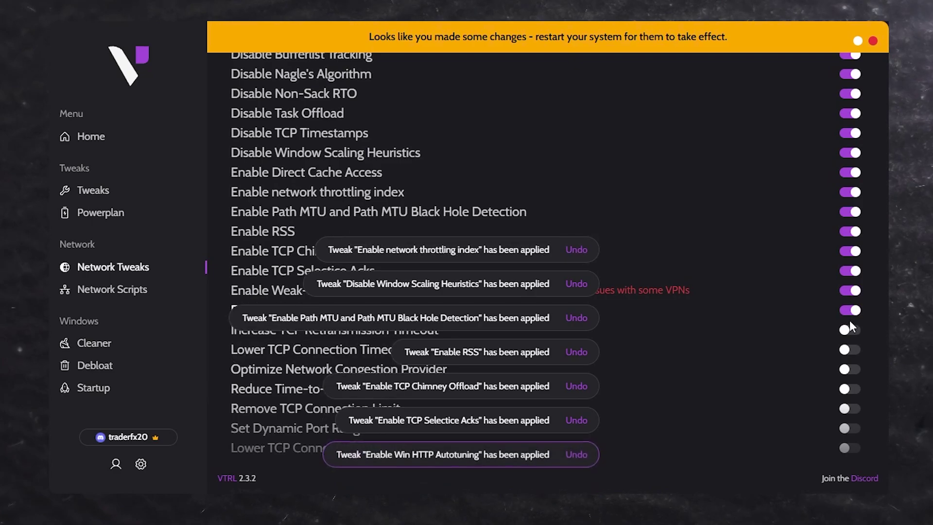
Step: Enable Lower Connection Timeout, Reduce TTL, Max Dynamic Port Range, Remove Connection Limit; Congestion Provider fails
click(848, 351)
click(849, 369)
click(849, 389)
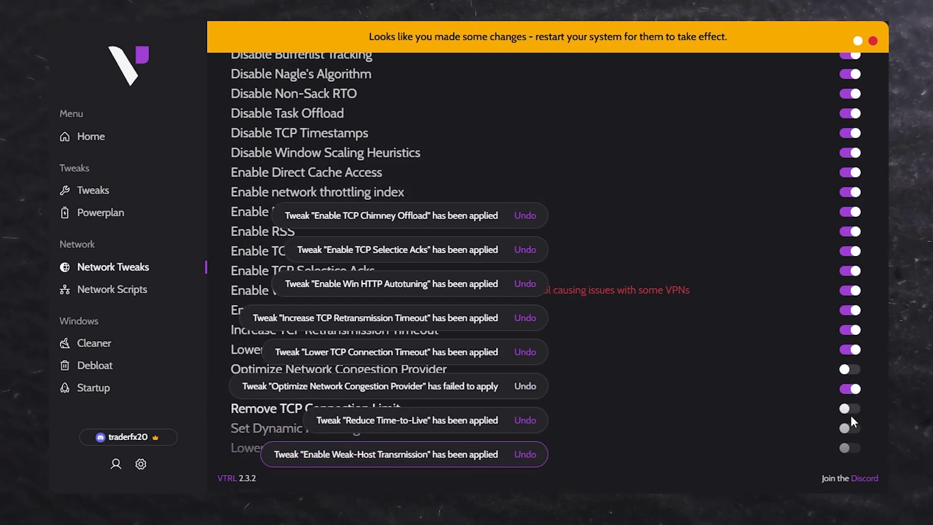
click(851, 430)
click(850, 412)
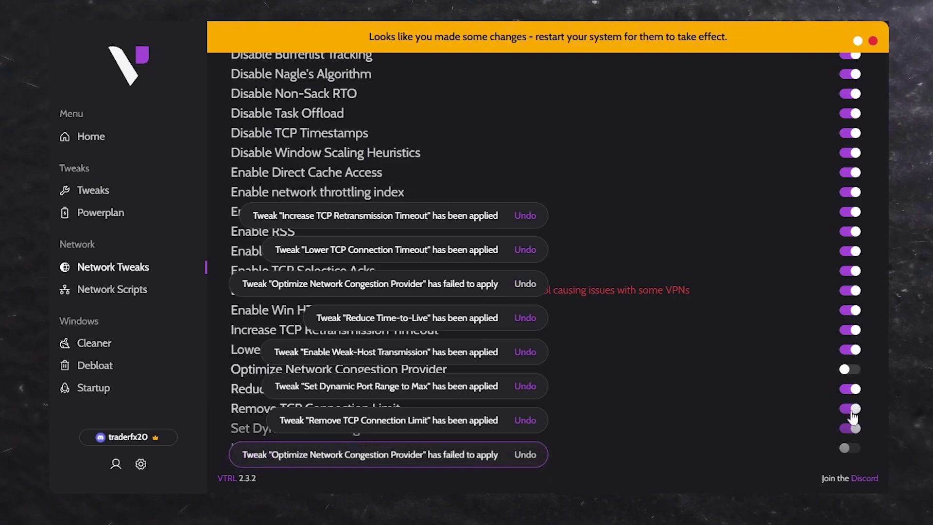
click(850, 448)
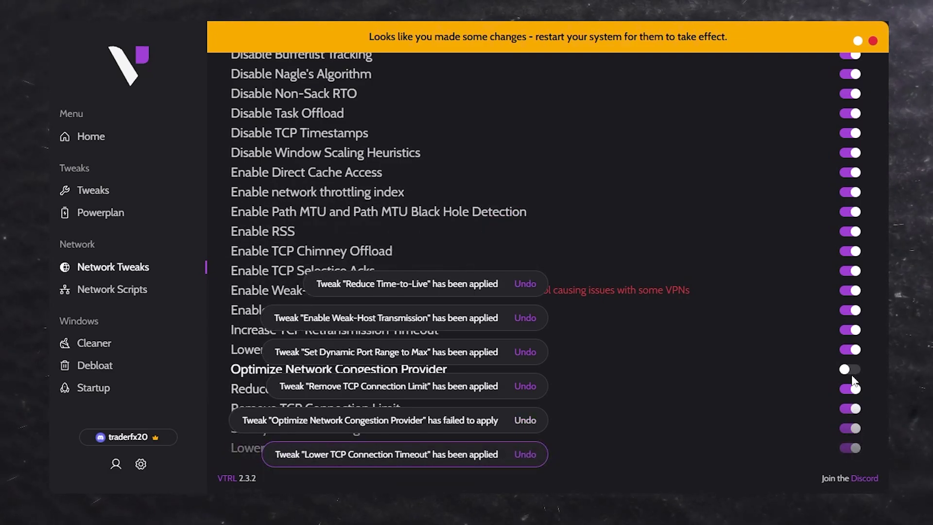
scroll(616, 192, up, 8)
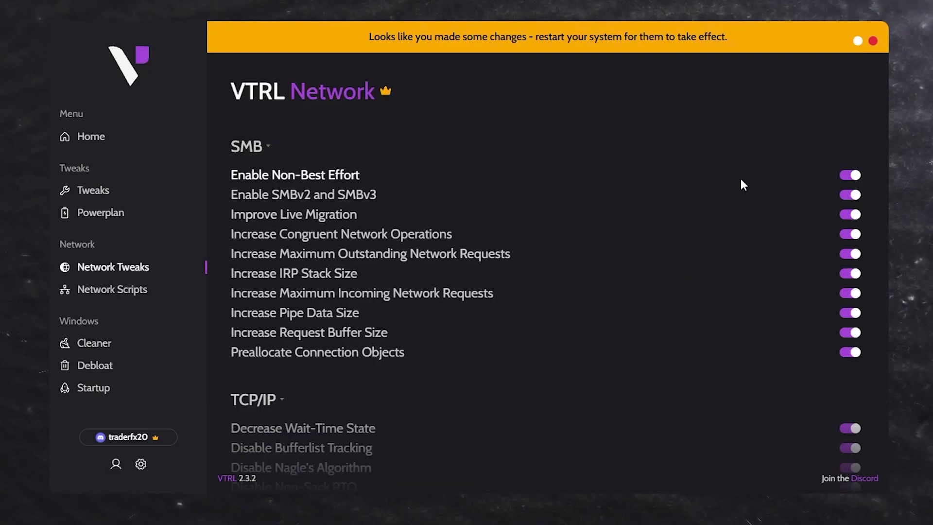
scroll(742, 183, down, 15)
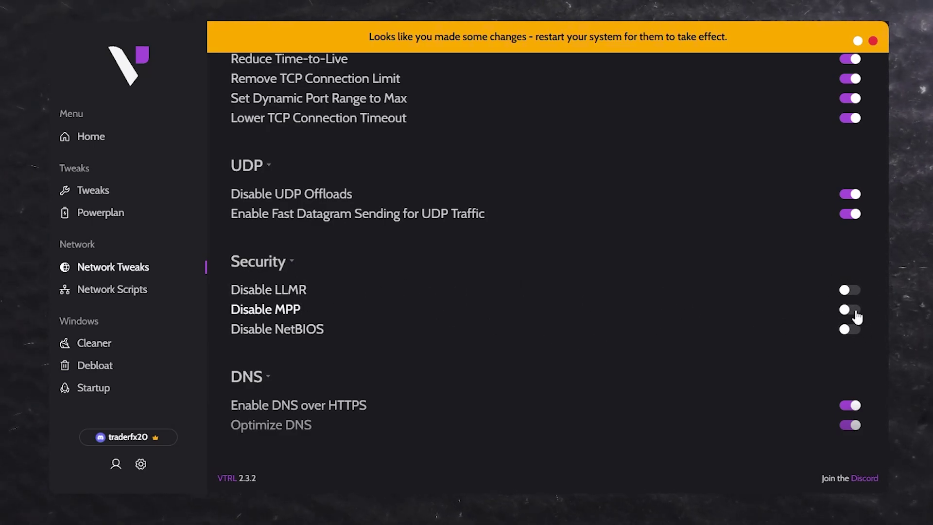
scroll(703, 283, up, 15)
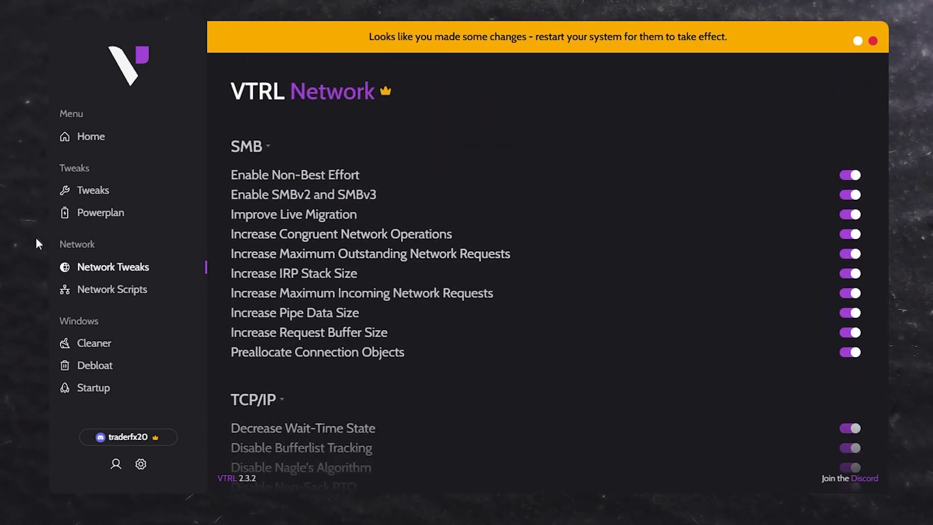
Step: Move between Network Scripts and Network Tweaks, ending on the NIC and bufferbloat scripts page
click(128, 293)
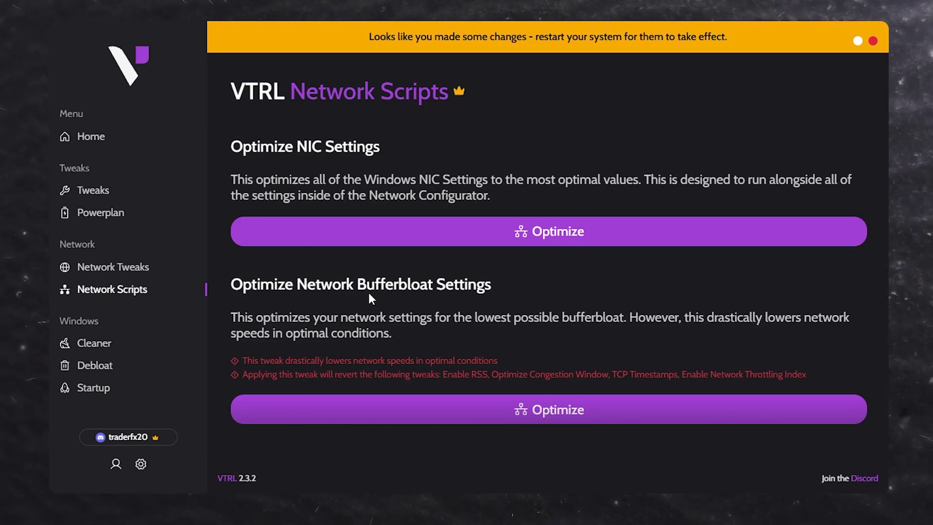
click(112, 268)
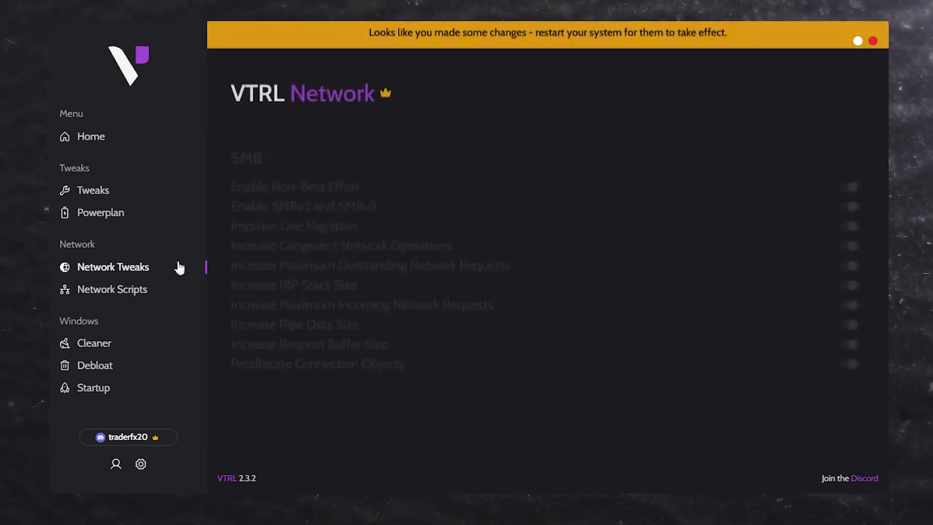
click(119, 292)
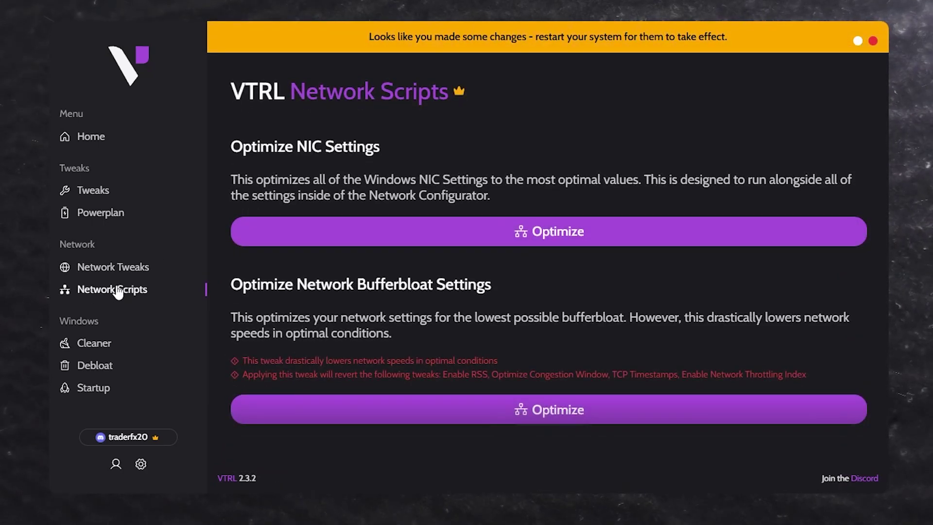
Step: Enable temporary optimization files, thumbnail cache and Recycle Bin cleaning, then run the cleaner
click(98, 342)
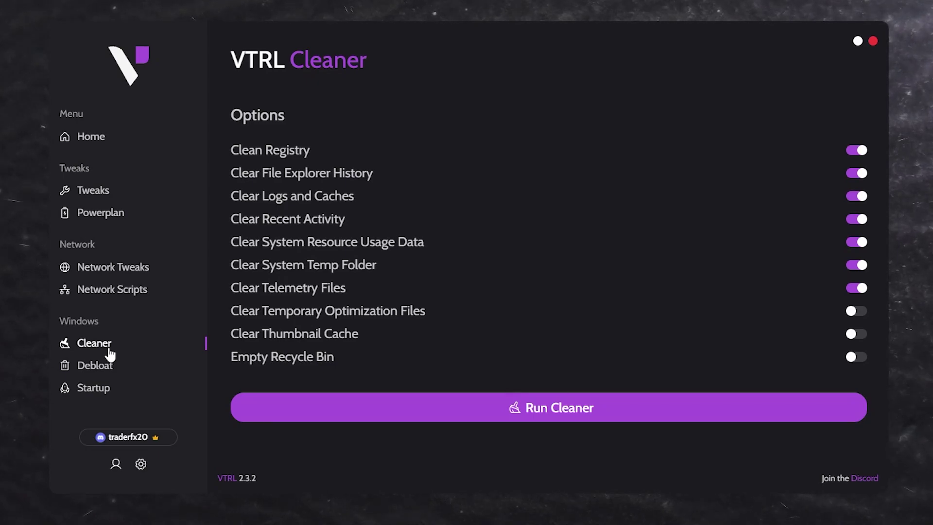
click(857, 312)
click(858, 335)
click(857, 358)
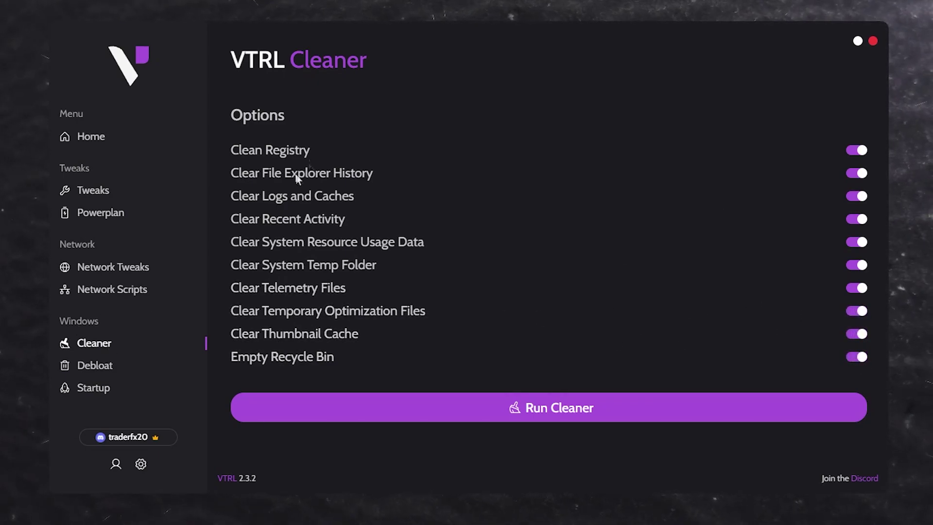
click(538, 413)
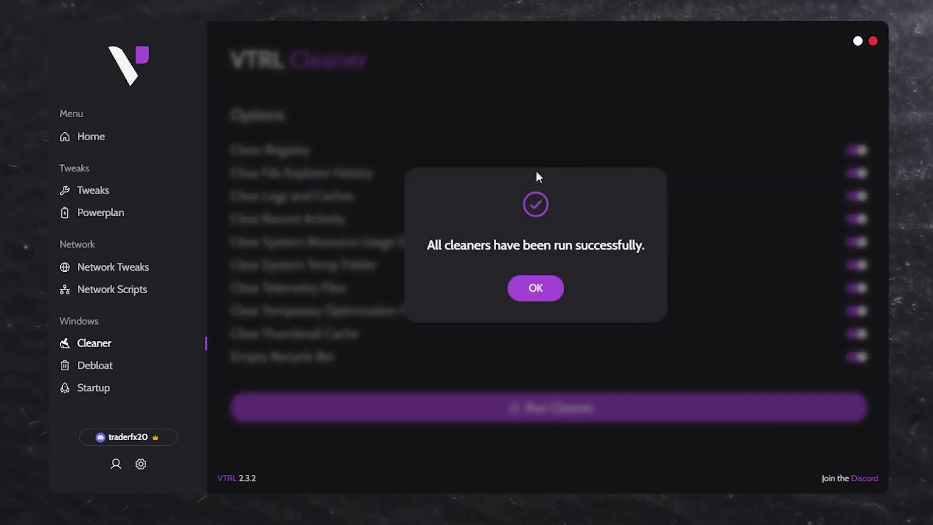
click(535, 287)
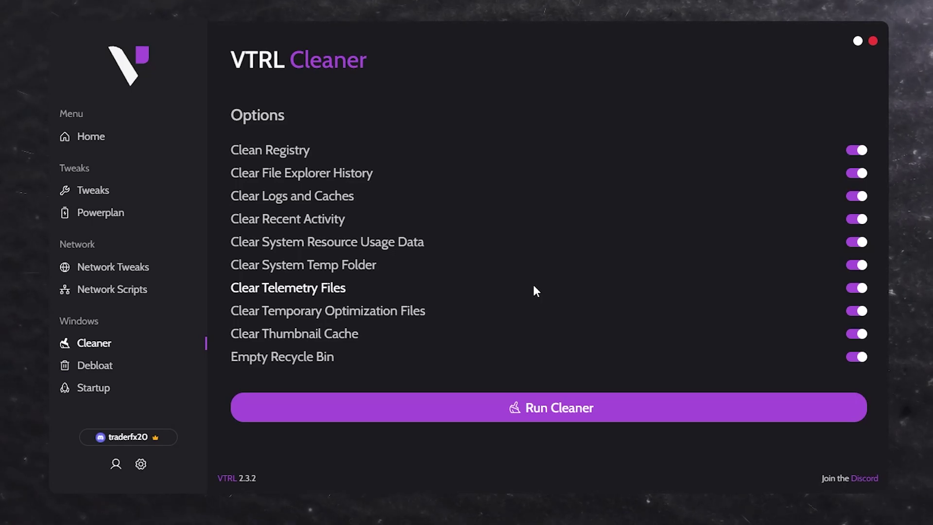
Step: Browse the Debloat Tool's removable apps list, such as 3D Viewer, GroupMe and Xbox Game Bar
click(65, 368)
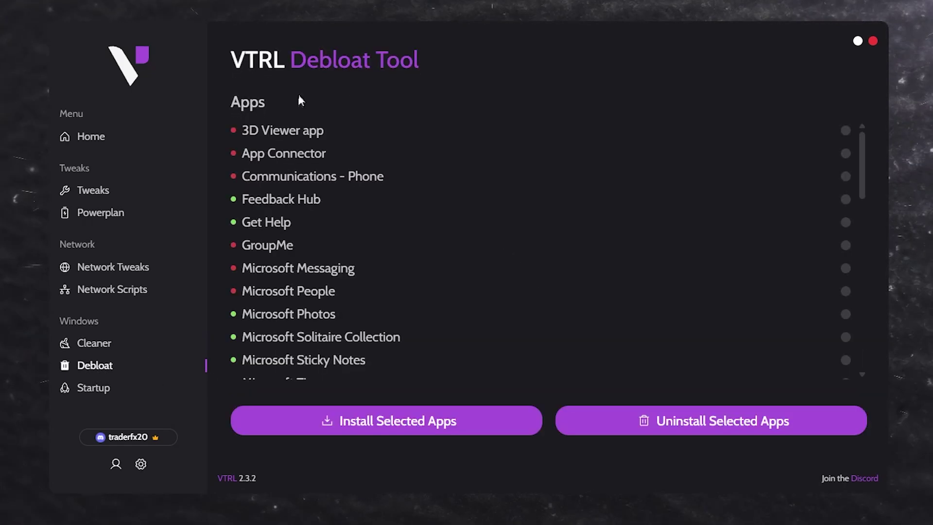
scroll(486, 187, down, 10)
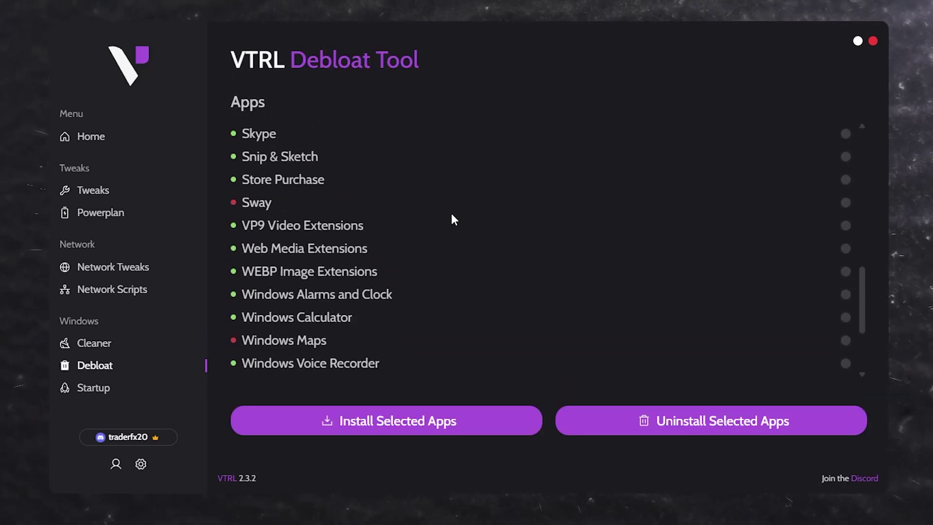
scroll(428, 229, down, 3)
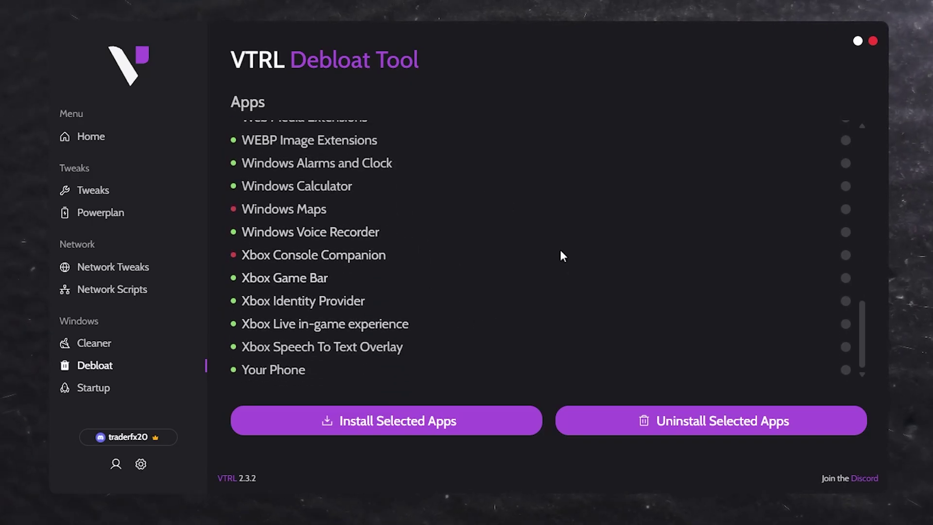
scroll(368, 333, up, 10)
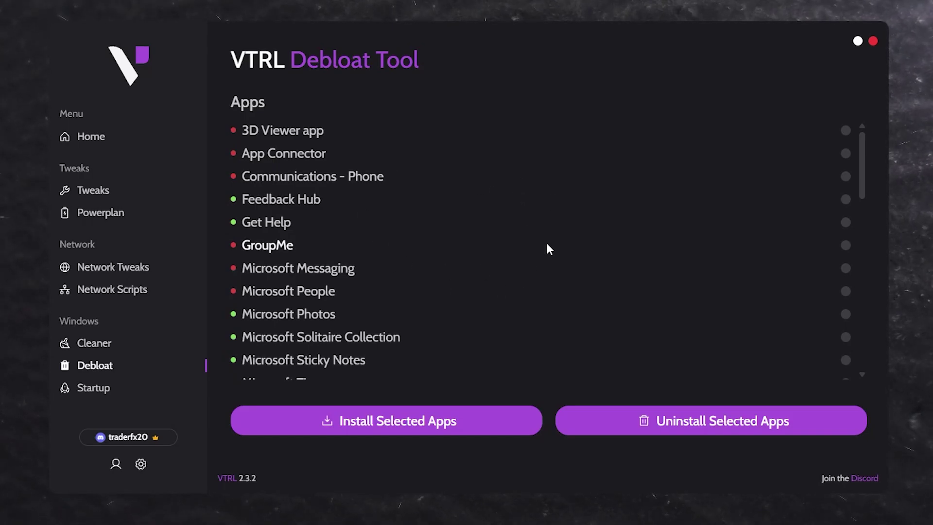
Step: Switch off MicrosoftEdgeAutoLaunch in the Startup Configurator
click(87, 392)
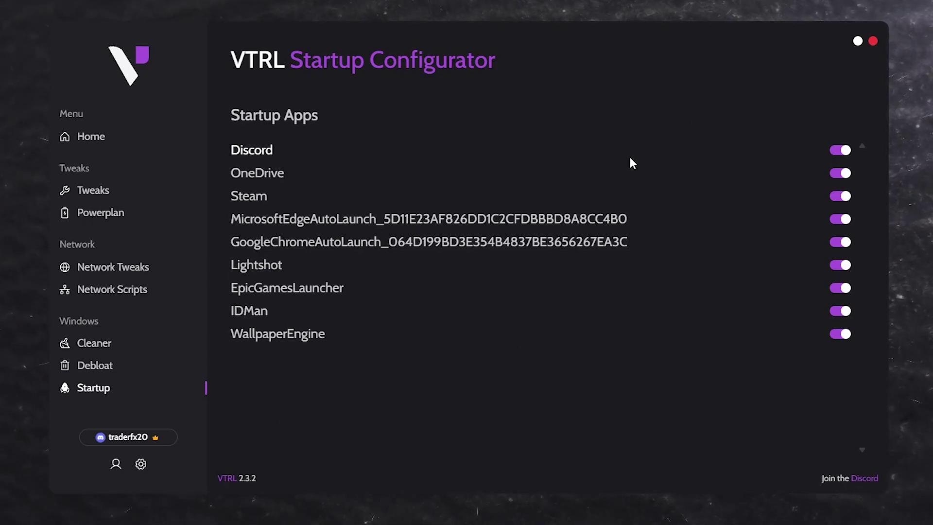
click(839, 219)
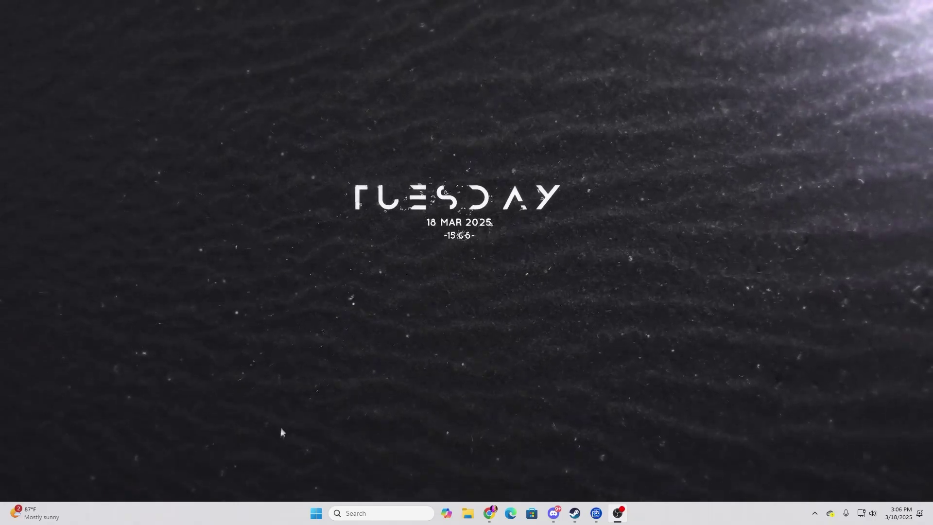
Step: Open Task Manager from the taskbar and show its Performance page with the CPU graph
right_click(274, 512)
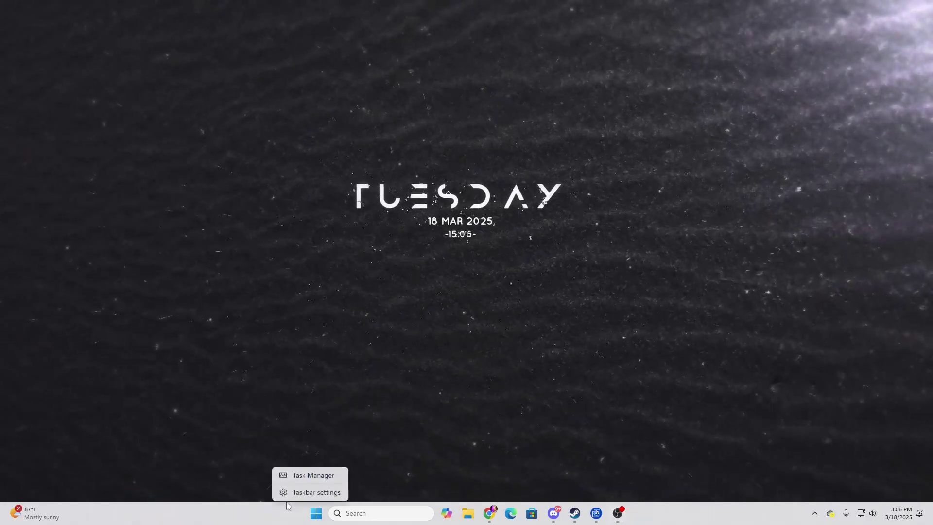
click(322, 476)
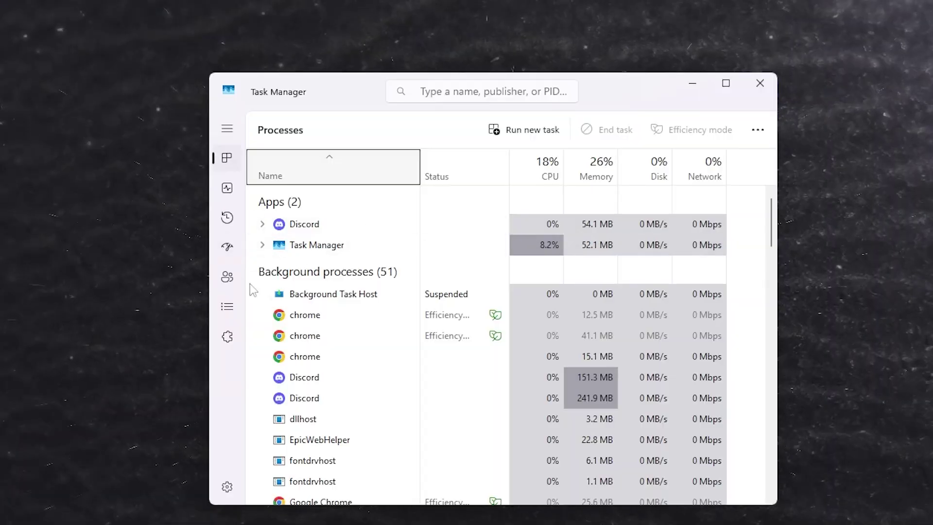
click(310, 128)
click(264, 188)
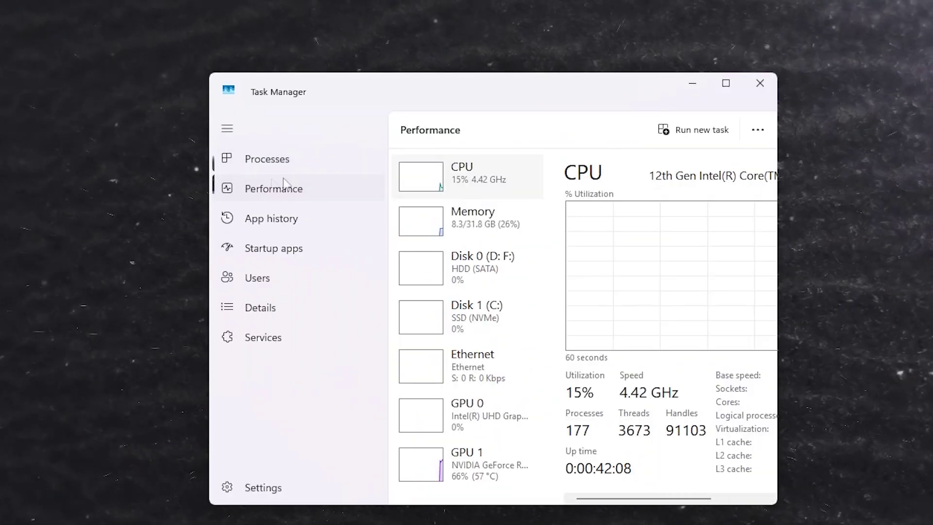